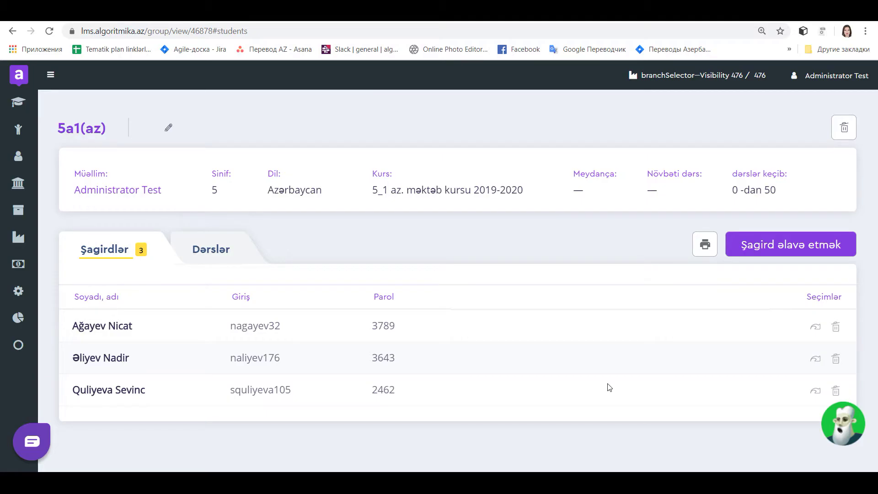
- Open the lesson list of group 5a1(az) and look through its modules
click(208, 257)
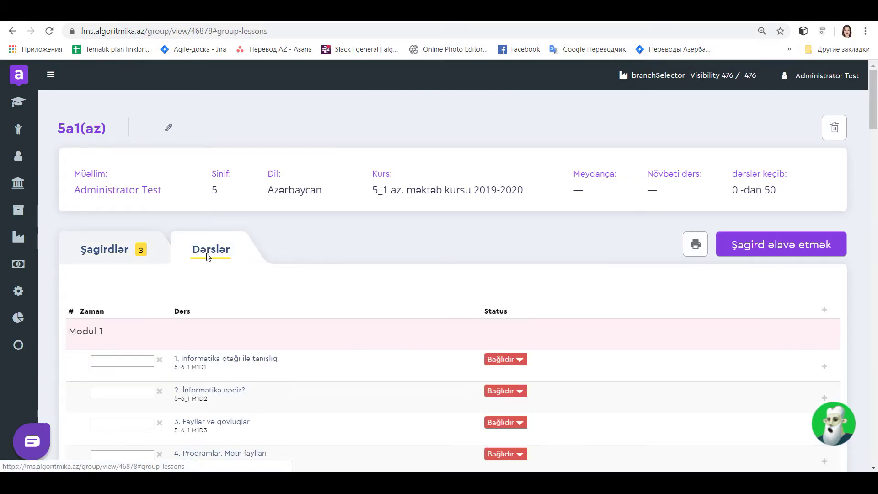
scroll(207, 257, down, 12)
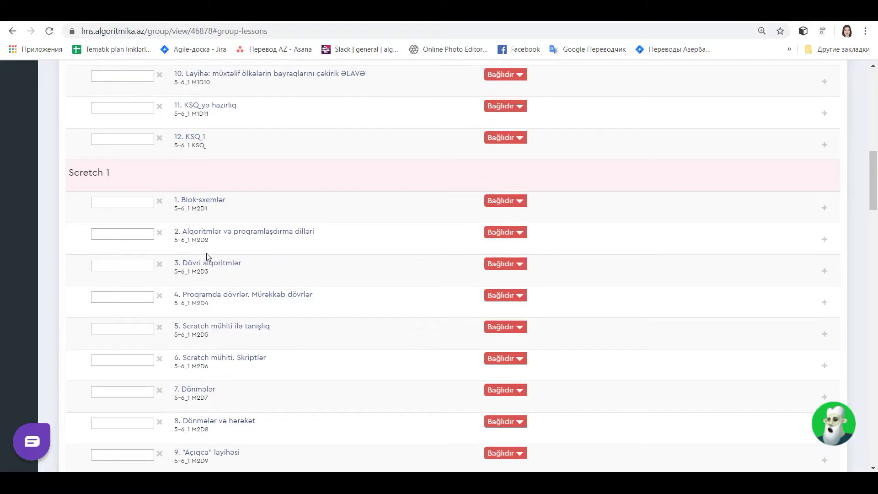
scroll(207, 256, up, 12)
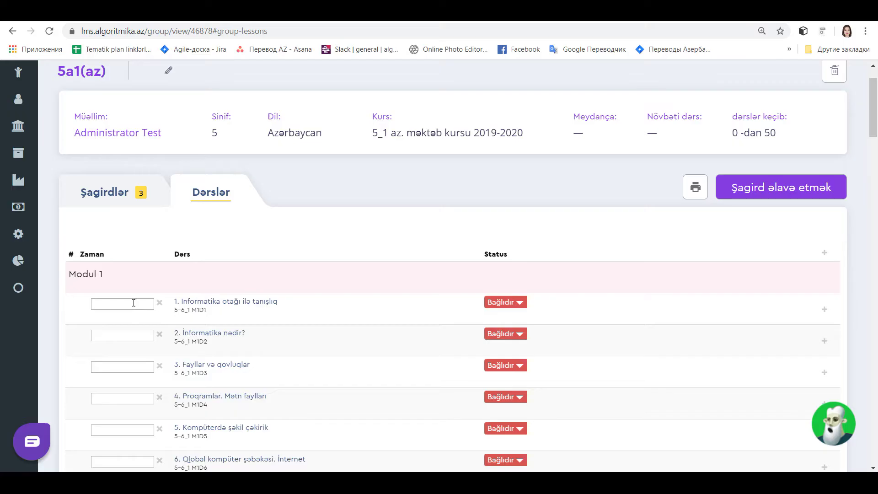
- Schedule lesson 1 of Modul 1 for 17/09/19 at 11:30 without applying that time to the future lessons
click(133, 303)
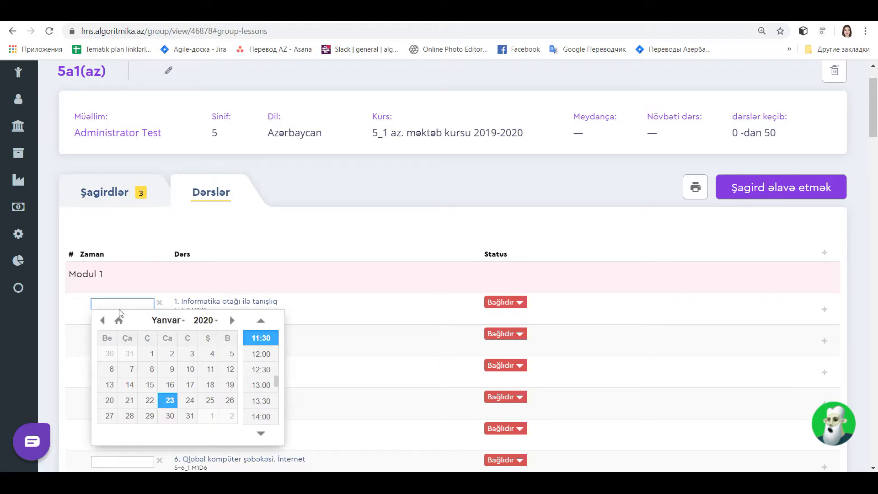
click(103, 320)
click(103, 320)
click(103, 320)
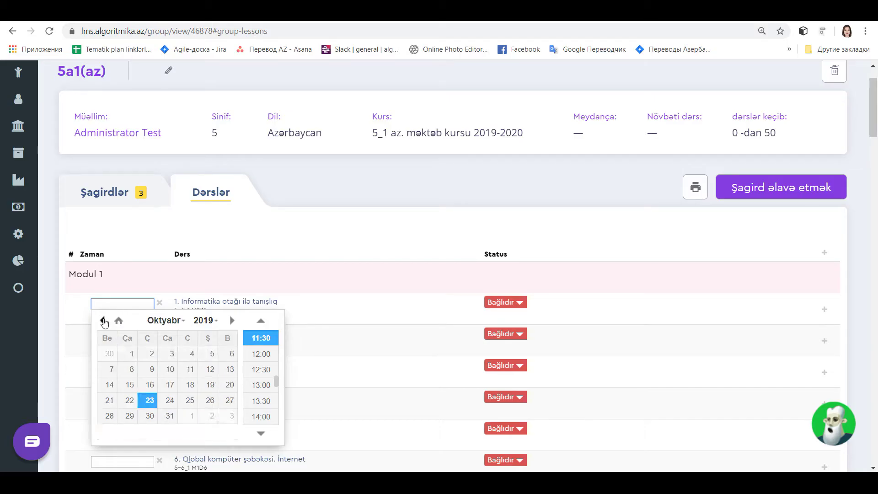
click(103, 320)
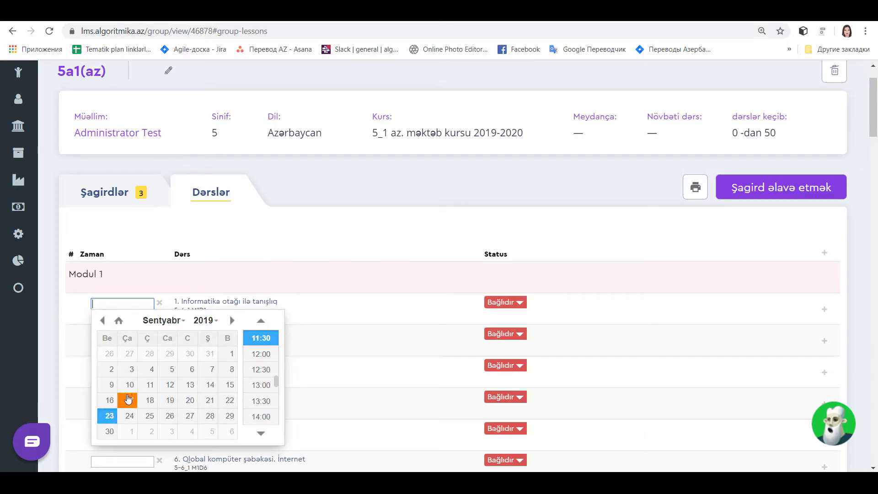
click(133, 398)
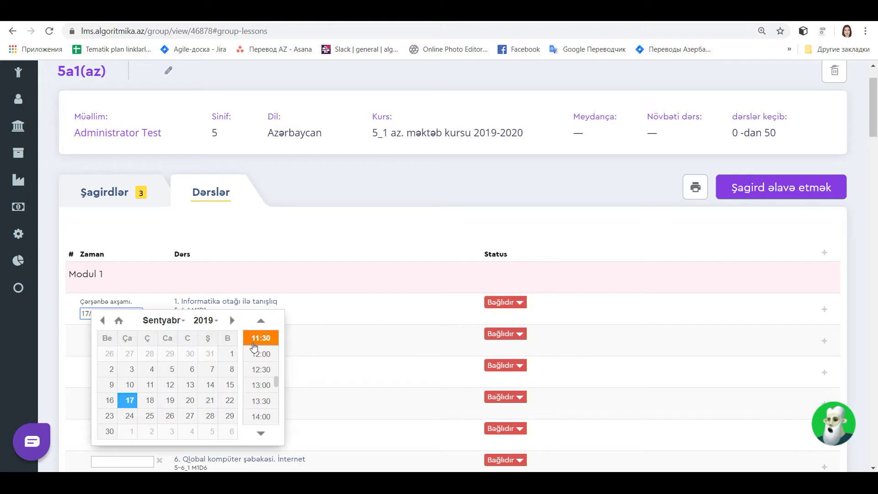
click(255, 343)
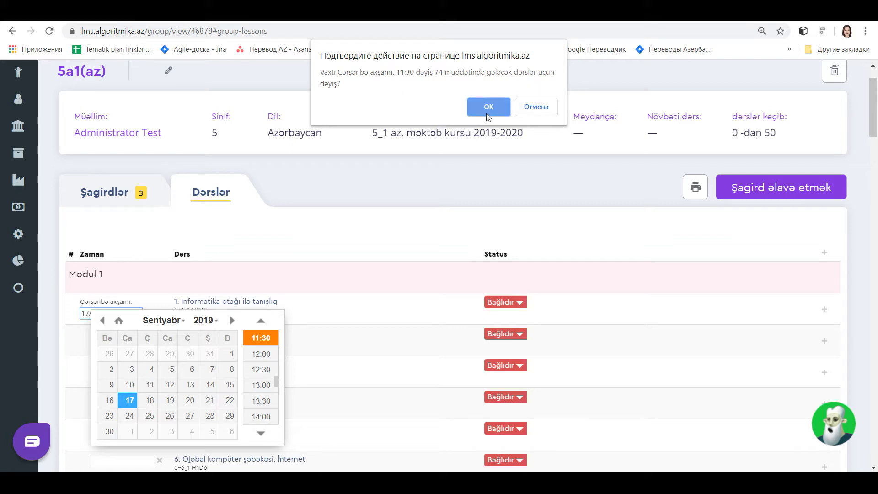
click(535, 109)
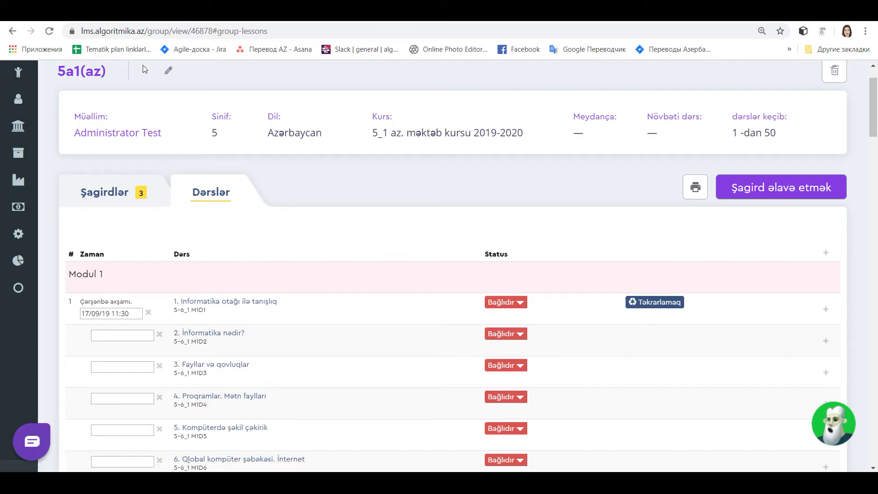
- Schedule lesson 2 of Modul 1 for 17/09/19 at 12:30 and apply the two weekly times to all future lessons
click(111, 335)
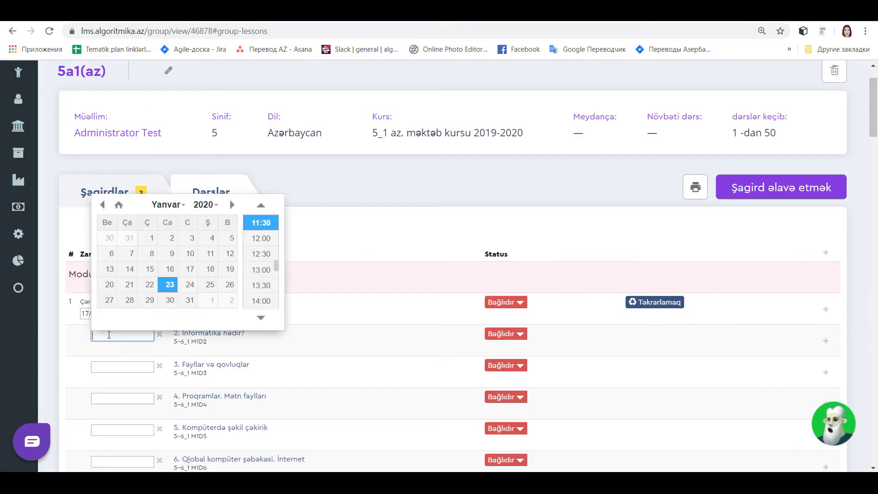
click(103, 205)
click(103, 206)
click(103, 205)
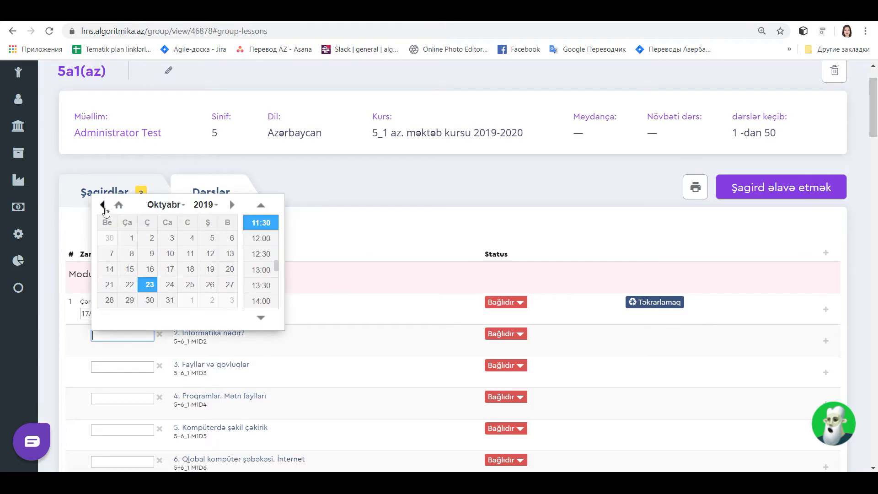
click(102, 205)
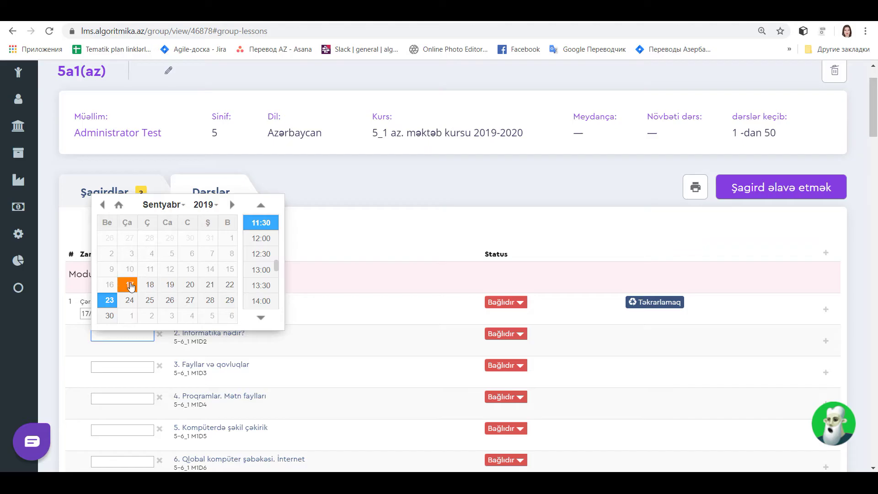
click(130, 285)
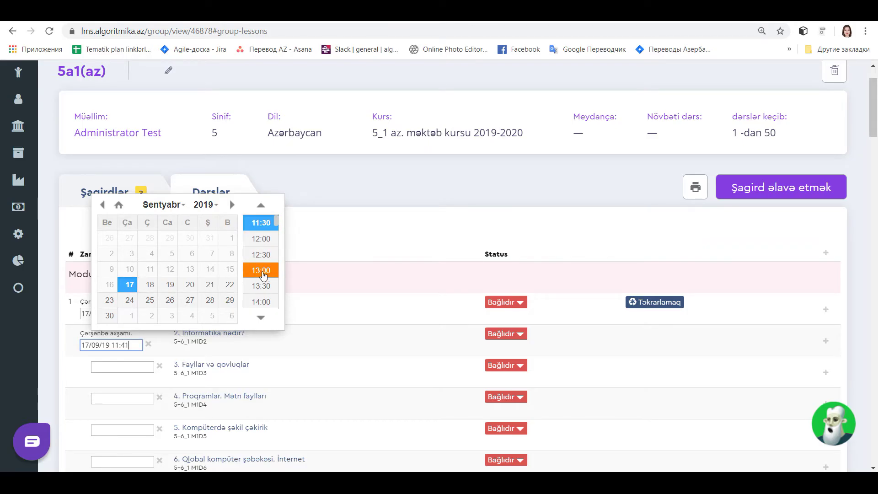
click(264, 261)
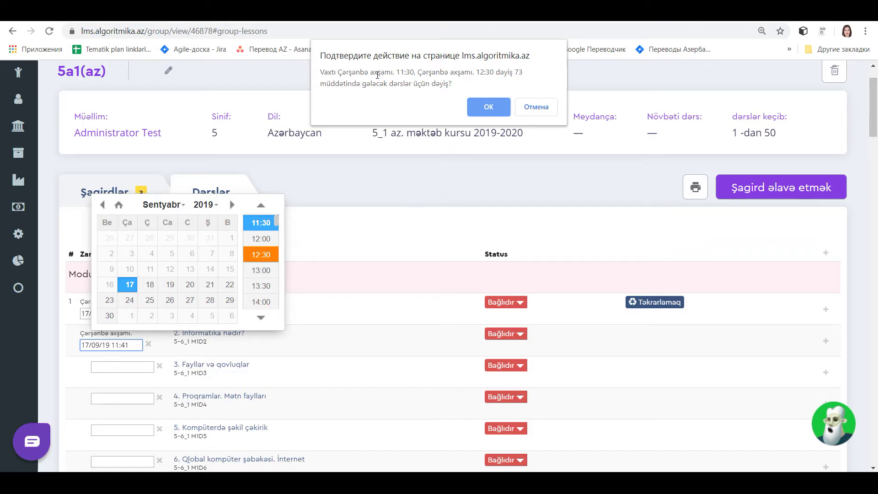
click(476, 107)
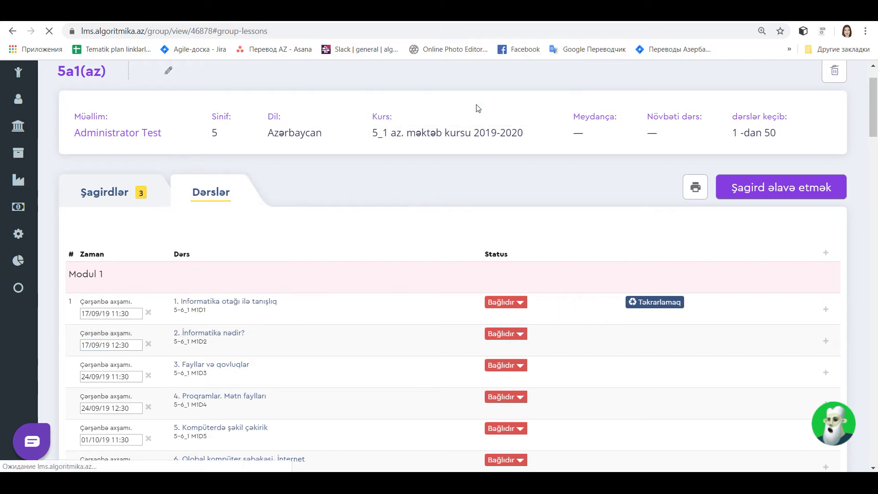
- Change lesson 2's start time to 12:25 and apply the change to all future lessons
scroll(146, 288, down, 1)
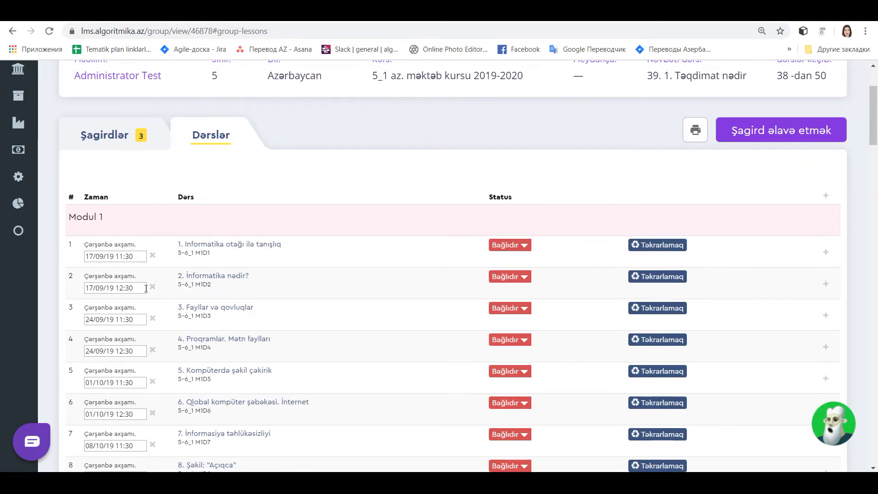
click(140, 288)
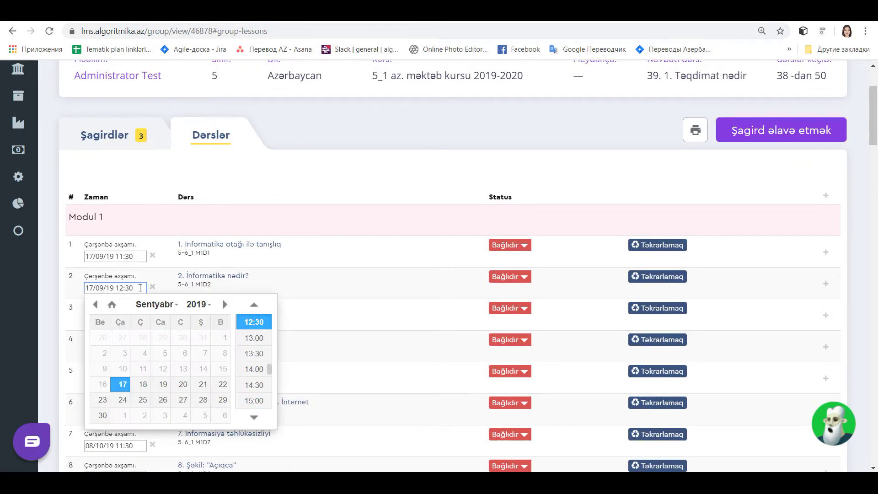
key(BackSpace)
key(Return)
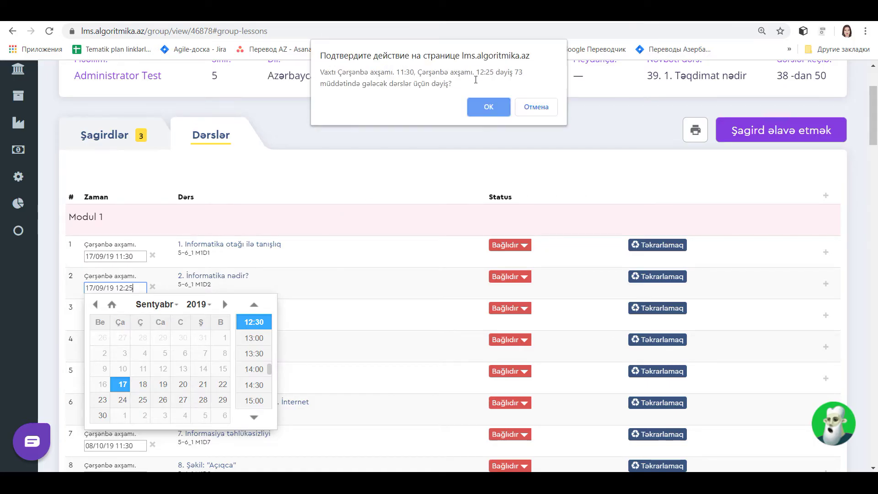
click(487, 108)
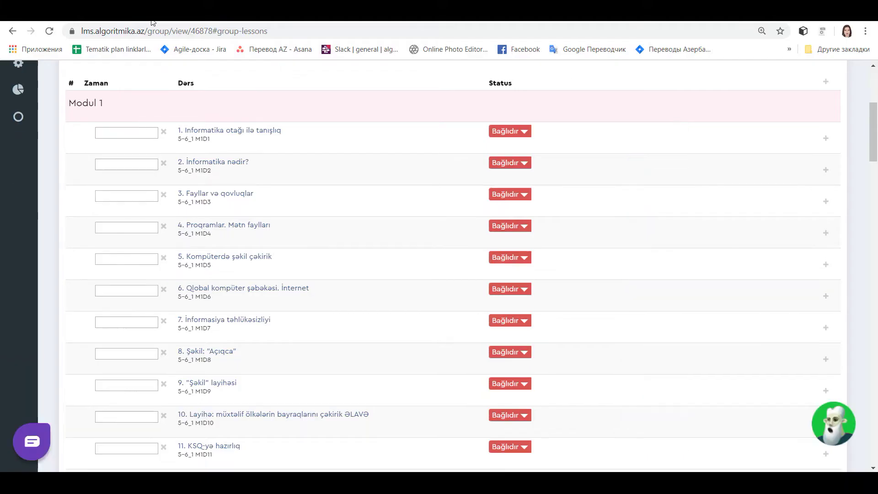
- Schedule lesson 1 of Modul 1 for 17/09/19 at 08:00, declining to apply the time to the future lessons
scroll(177, 228, up, 4)
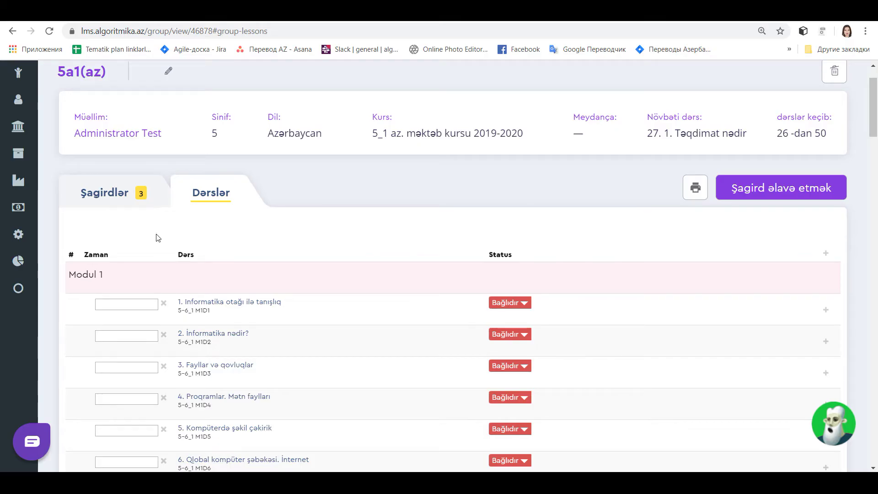
click(104, 303)
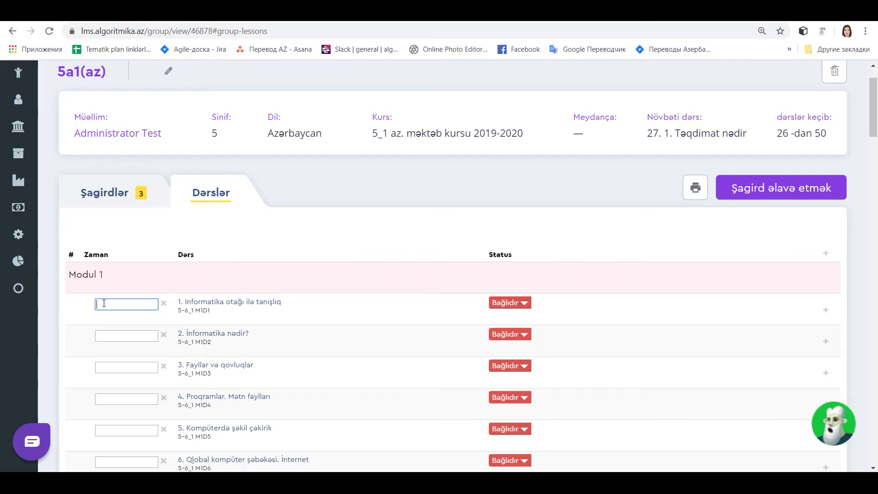
click(108, 321)
click(107, 321)
click(107, 321)
click(107, 322)
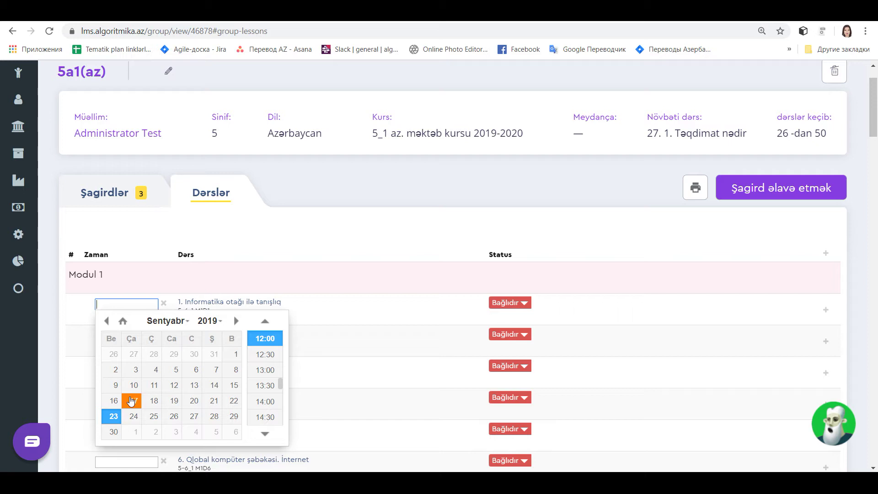
click(131, 401)
scroll(264, 367, up, 3)
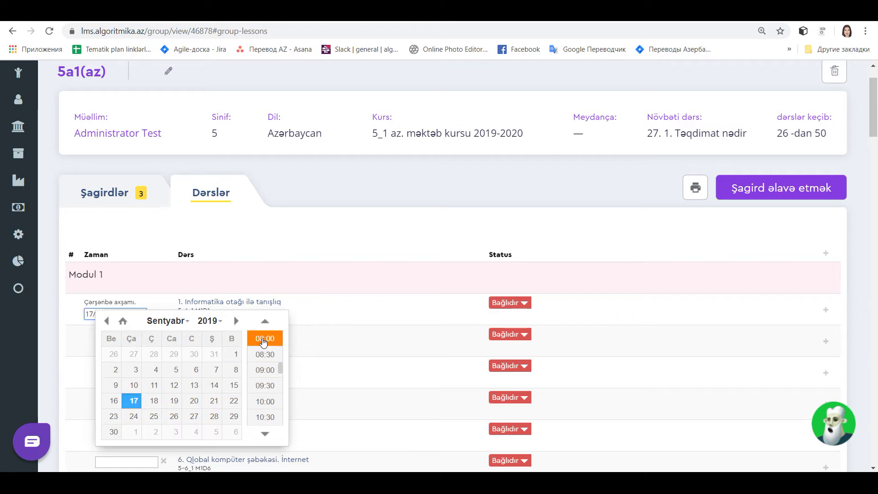
click(264, 341)
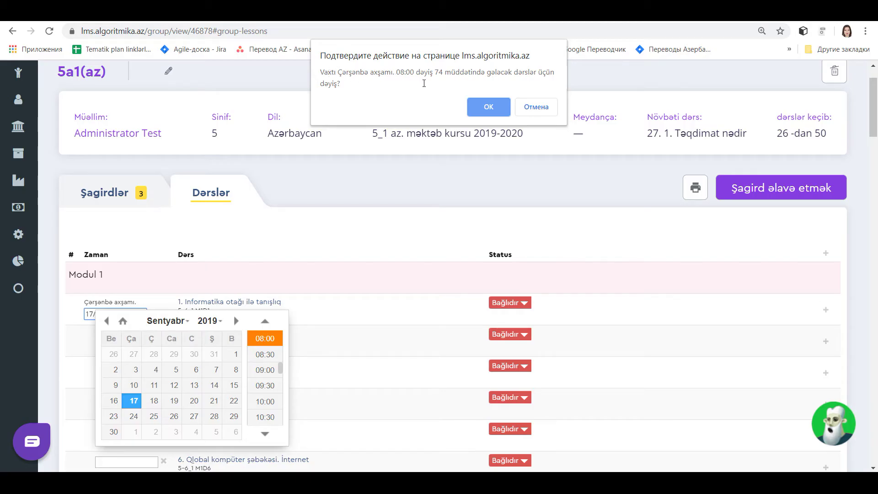
click(534, 108)
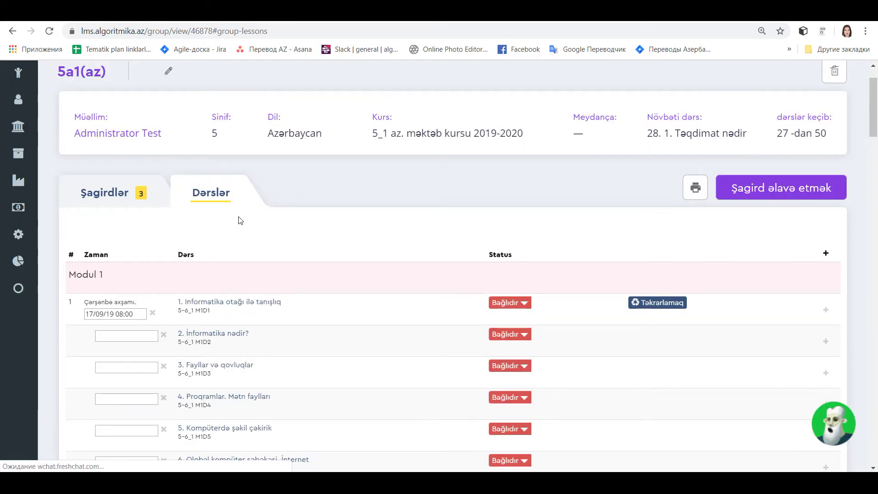
- Schedule lesson 2 of Modul 1 for 17/09/19 at 11:30 and apply both Tuesday times to all future lessons
click(113, 333)
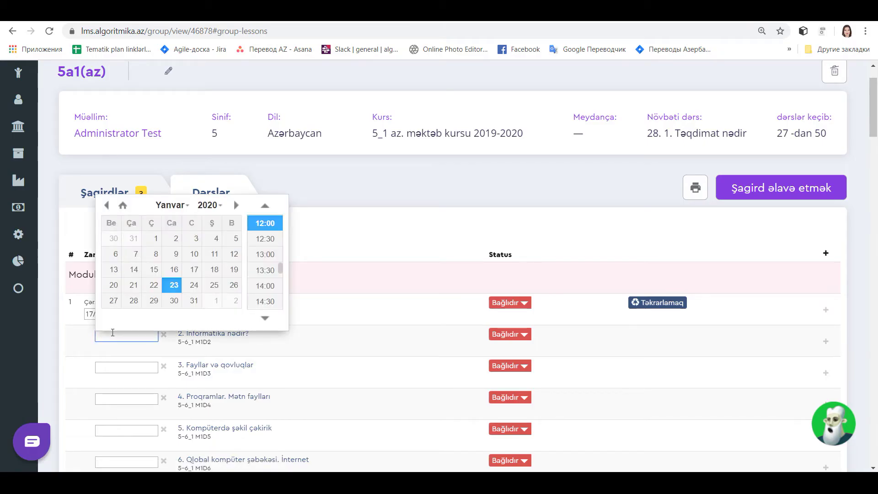
click(107, 205)
click(106, 205)
click(106, 204)
click(106, 205)
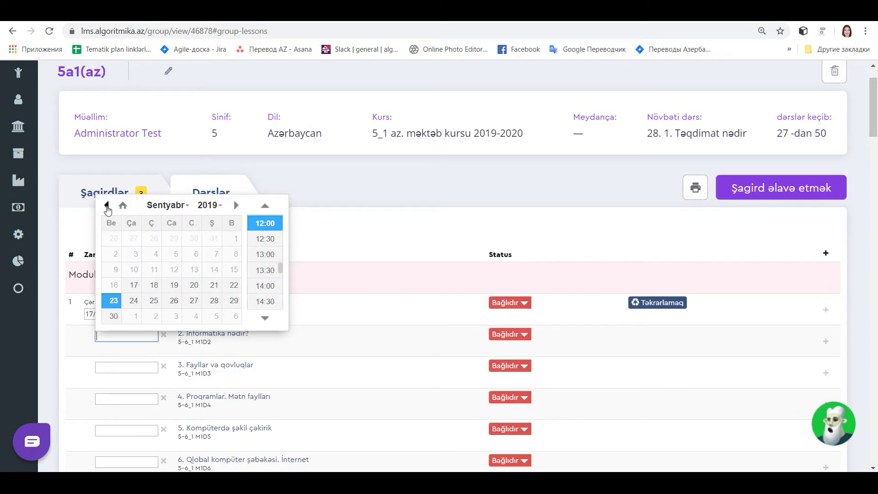
click(133, 285)
scroll(264, 268, up, 7)
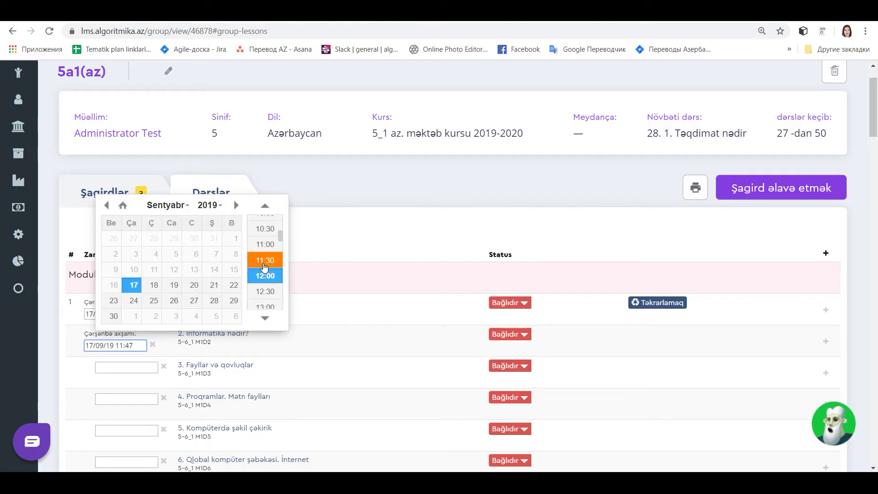
click(264, 267)
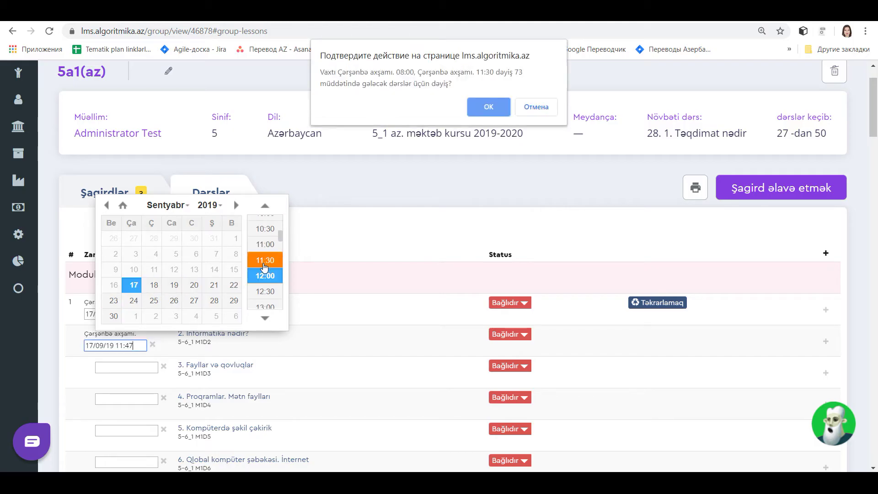
click(484, 111)
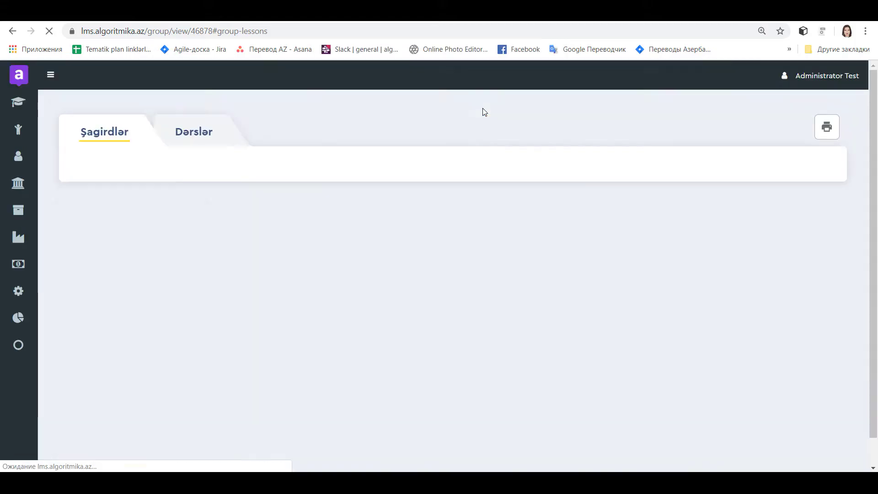
- Set lesson 2's start time to 11:25 and apply it to all future lessons
click(135, 344)
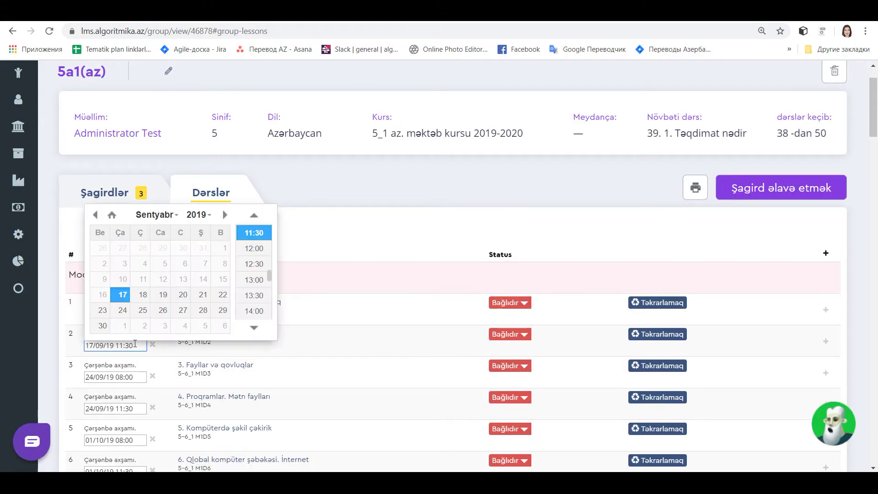
key(BackSpace)
click(341, 249)
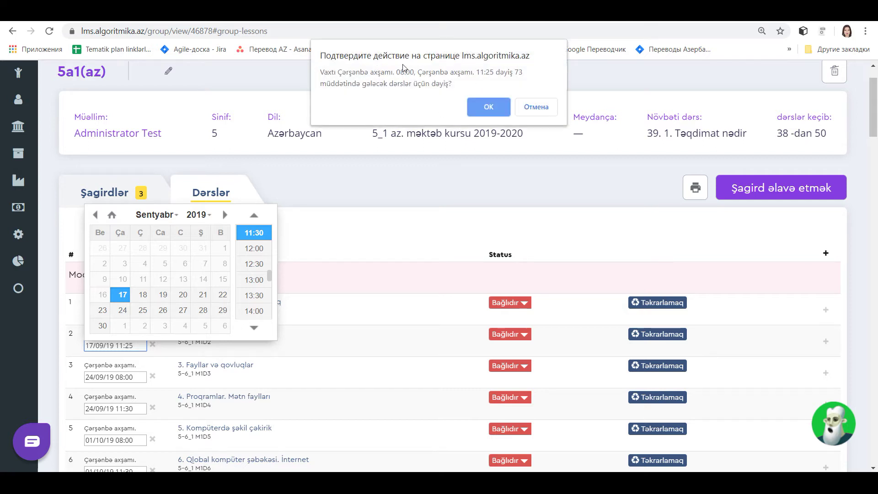
click(503, 110)
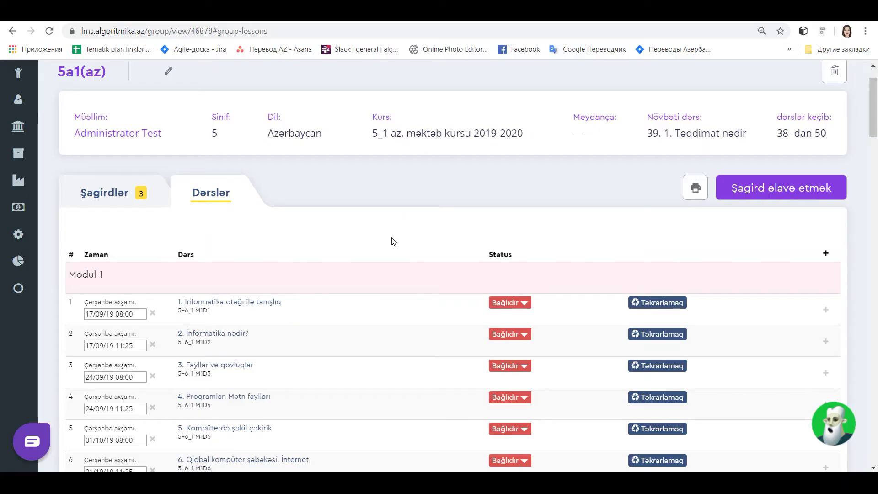
- Reload the group's lessons and schedule lesson 1 of Modul 1 for 16/09/19 at 08:00, declining to apply the time to future lessons
key(F5)
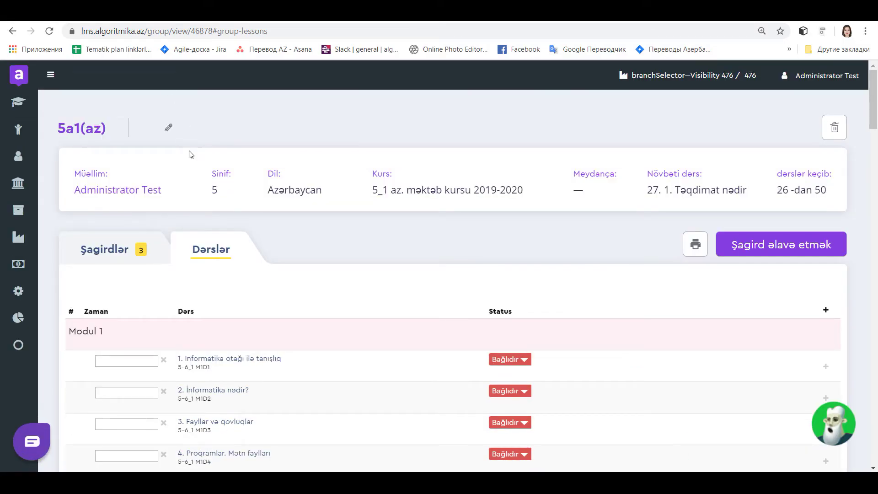
scroll(191, 154, down, 4)
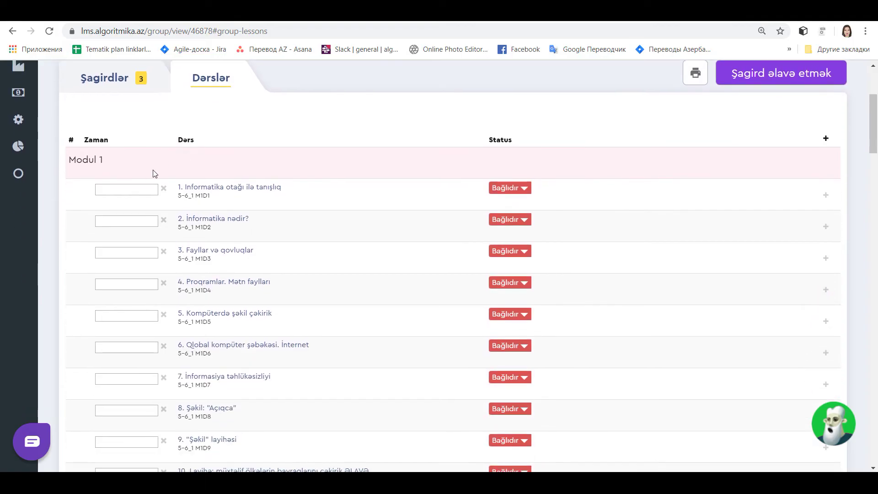
scroll(137, 189, down, 3)
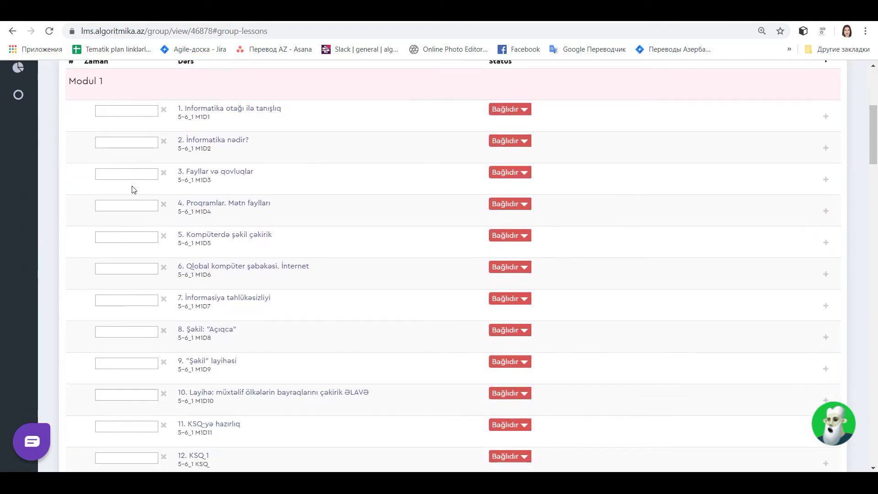
scroll(134, 189, up, 1)
click(126, 132)
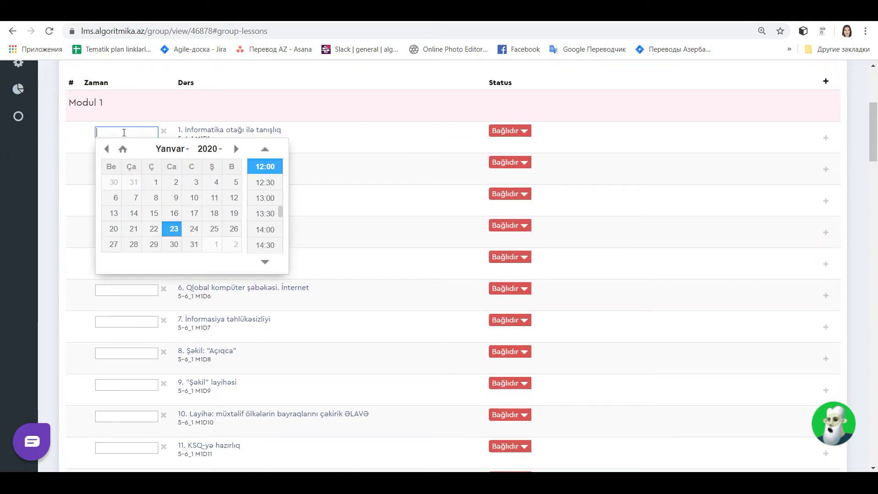
click(108, 148)
click(113, 228)
scroll(270, 219, up, 4)
click(264, 166)
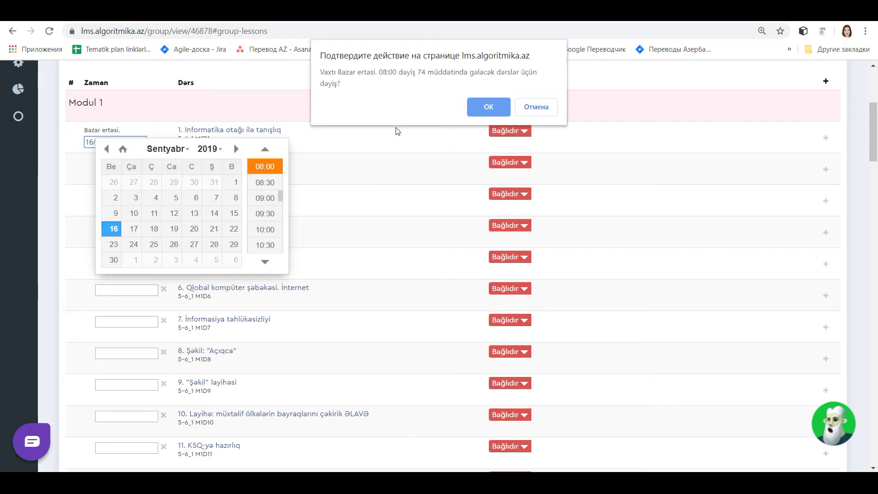
click(544, 112)
- Schedule lesson 2 of Modul 1 for 19/09/19 at 10:30 and apply both weekly times to all future lessons
click(101, 164)
click(107, 181)
click(174, 260)
scroll(265, 238, up, 3)
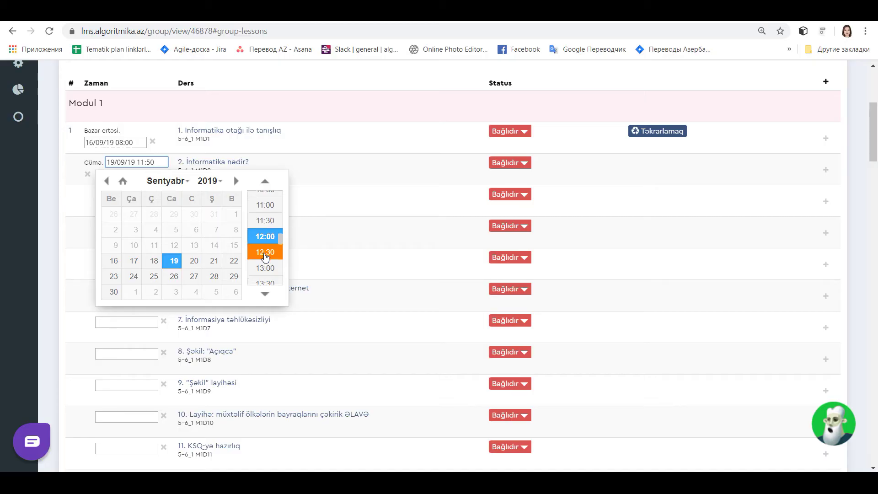
click(265, 217)
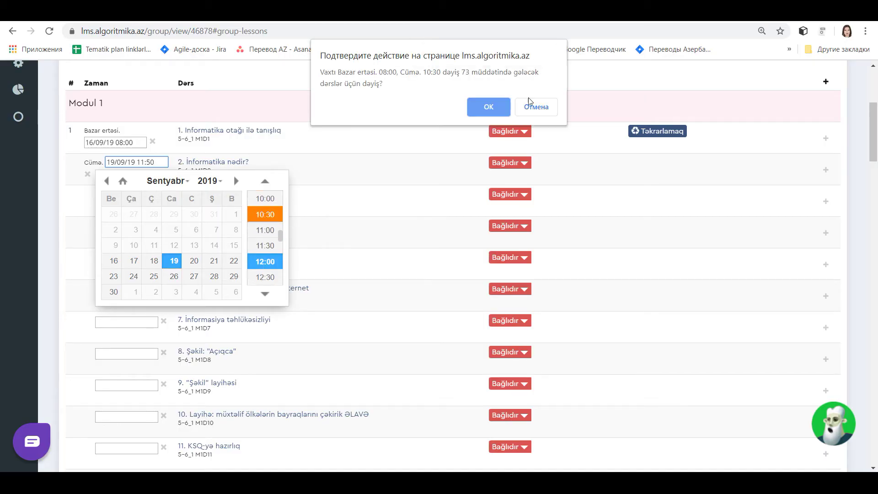
click(490, 108)
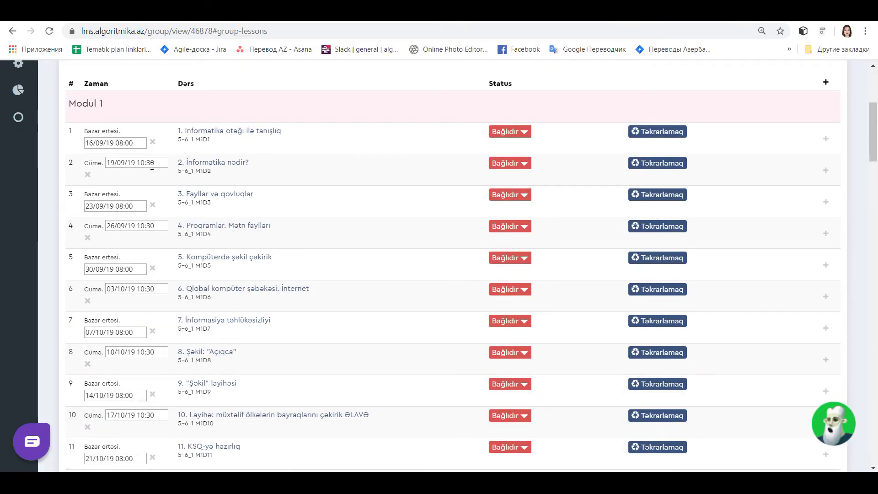
- Edit the minutes of lesson 2's start time and apply the change to all future lessons
click(152, 164)
text(5)
key(Return)
click(485, 108)
right_click(484, 115)
click(519, 145)
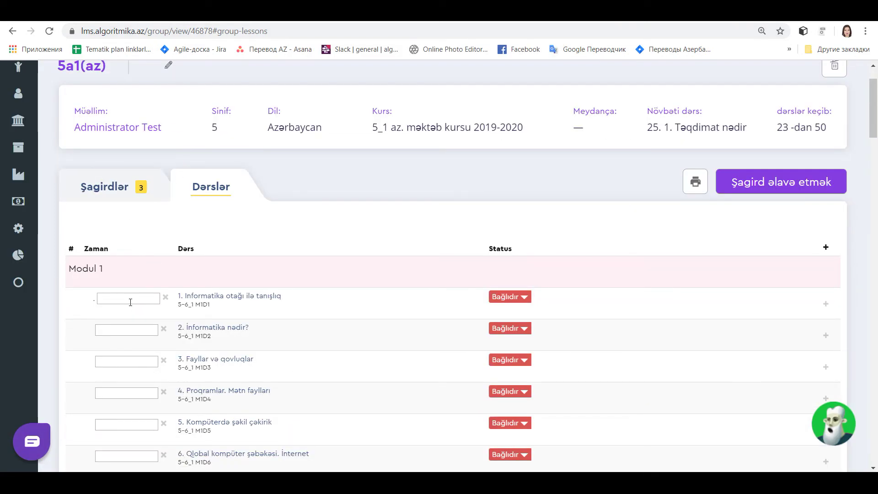
- Schedule lesson 1 of Modul 1 for 16/09/19 at 08:00 and apply the Monday time to all future lessons
click(131, 302)
scroll(115, 397, up, 4)
click(116, 395)
scroll(264, 363, up, 3)
scroll(264, 362, up, 2)
click(267, 336)
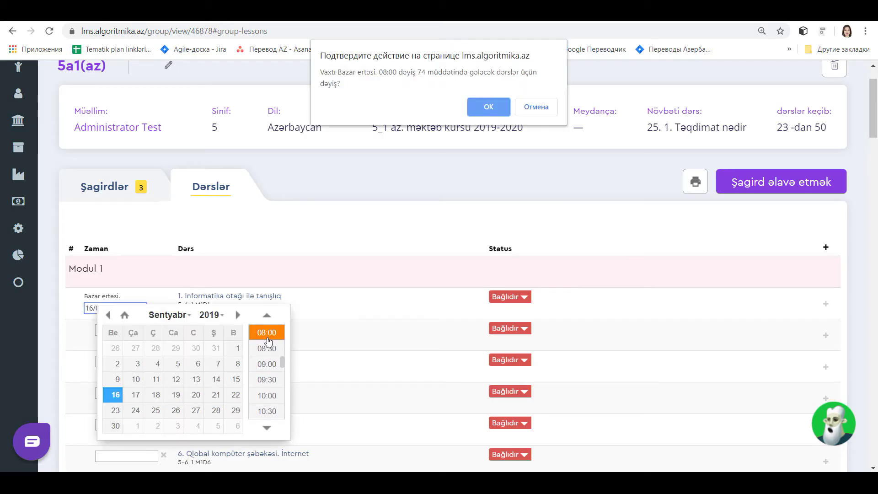
click(487, 109)
- Reschedule lesson 2 of Modul 1 for 19/09/19 at 11:30 and apply both weekly times to all future lessons
scroll(114, 274, down, 2)
click(94, 226)
click(166, 325)
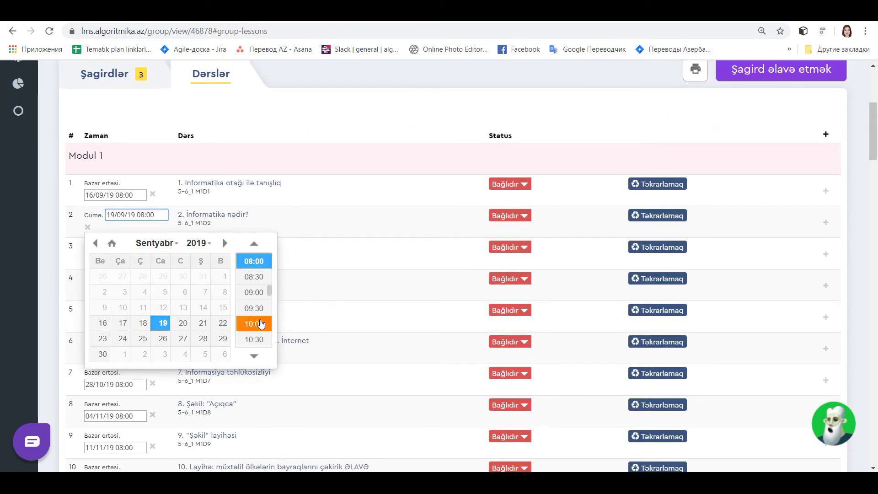
scroll(256, 333, down, 3)
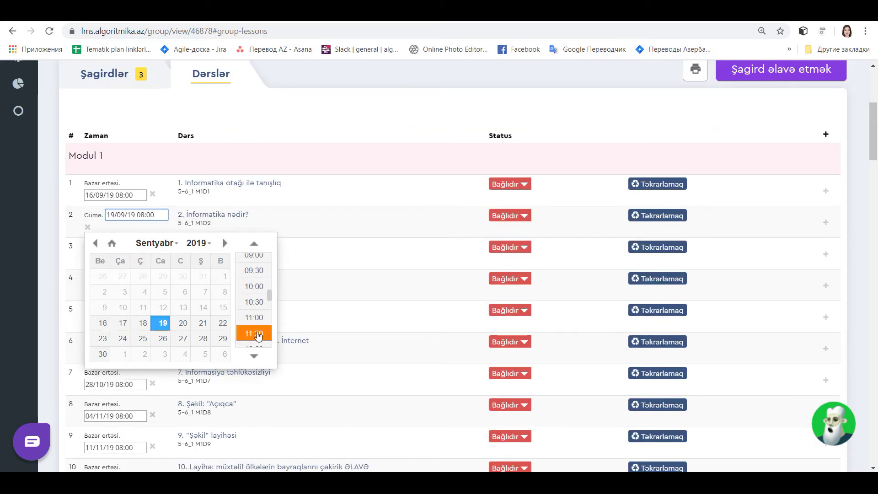
click(257, 334)
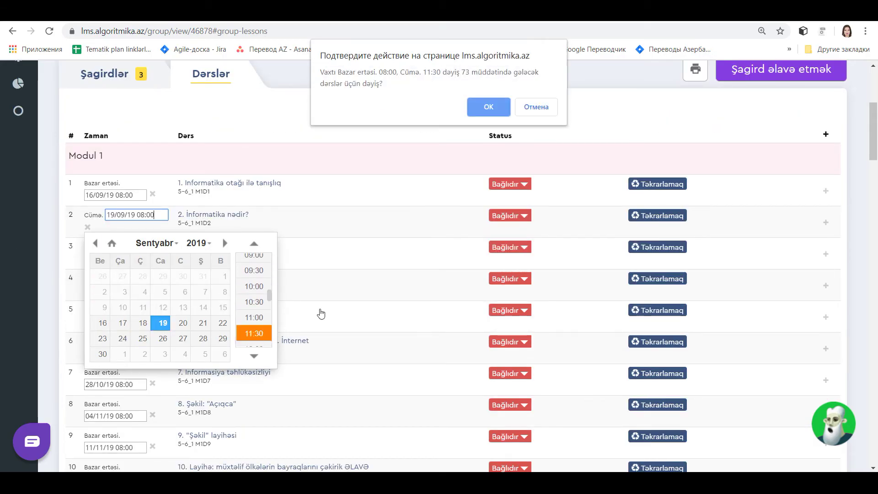
click(488, 109)
- Open the status options of lesson 1 and close them without choosing one
scroll(156, 93, down, 1)
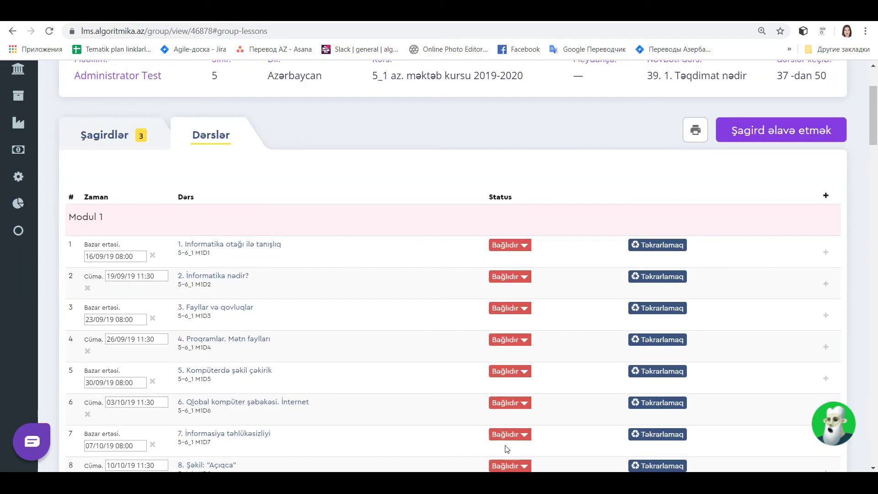
click(524, 251)
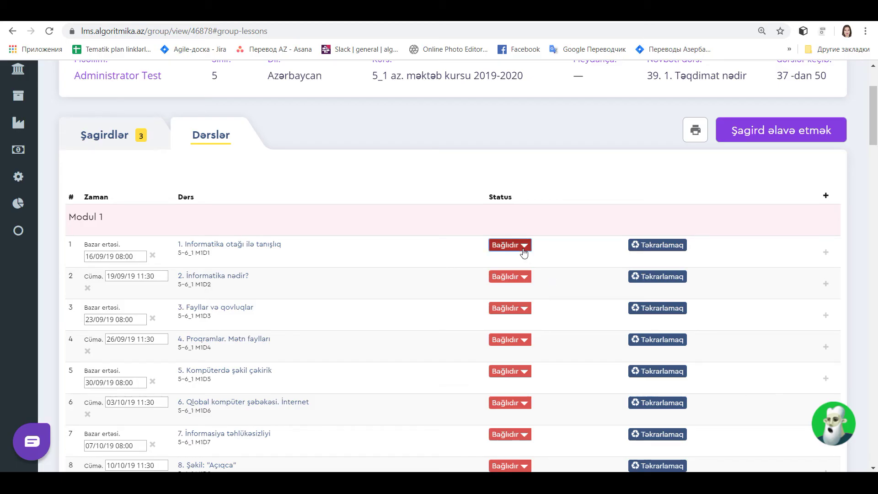
click(553, 245)
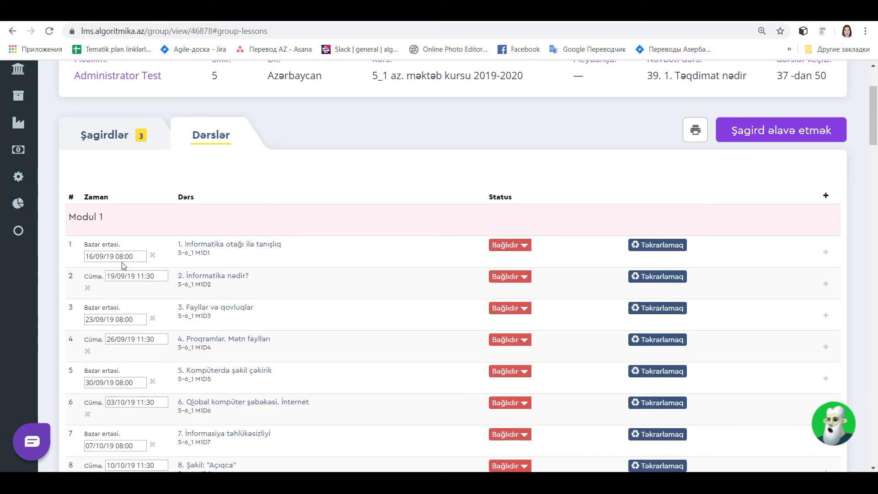
- Repeat lesson 2, İnformatika nədir?, in the following lesson slot and cancel that repetition
scroll(205, 170, down, 2)
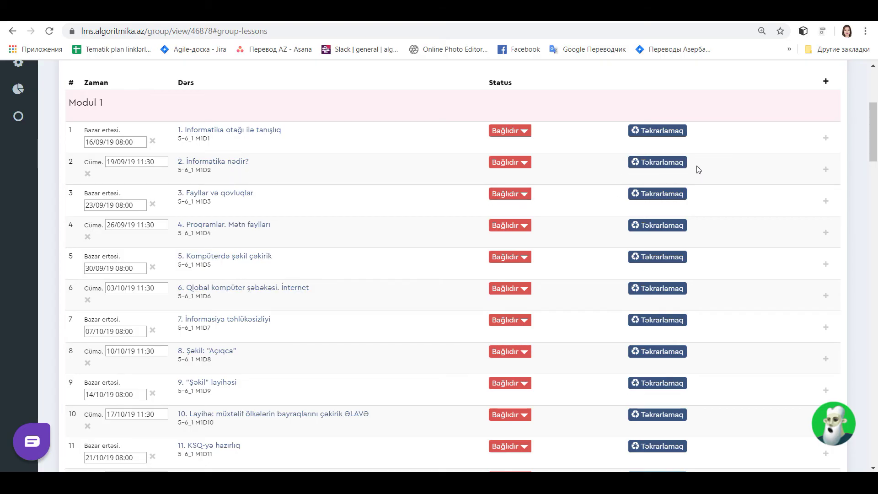
click(653, 163)
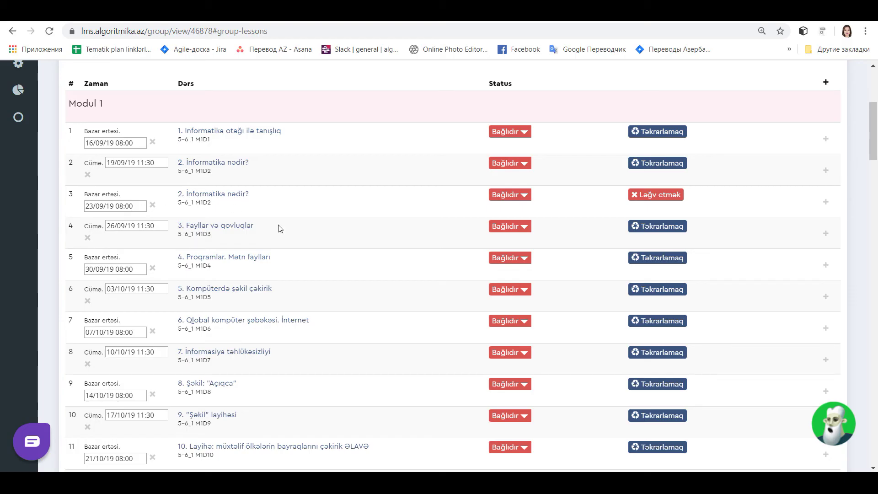
scroll(433, 242, down, 1)
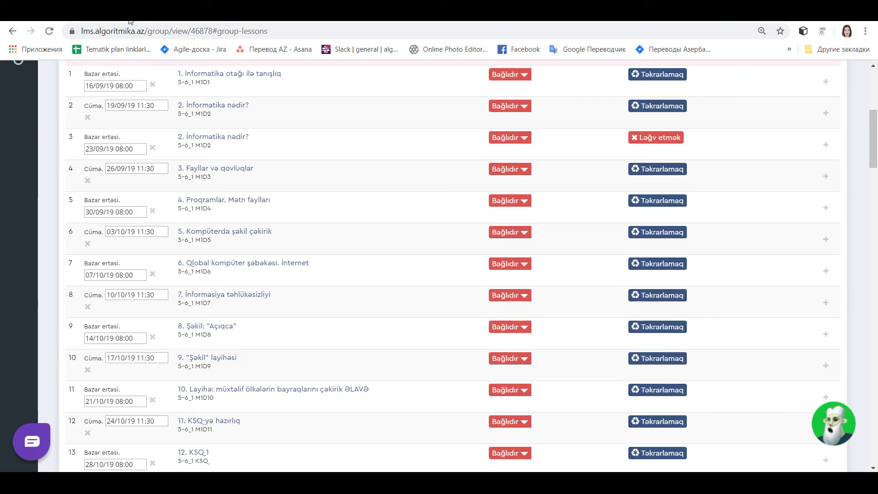
click(648, 139)
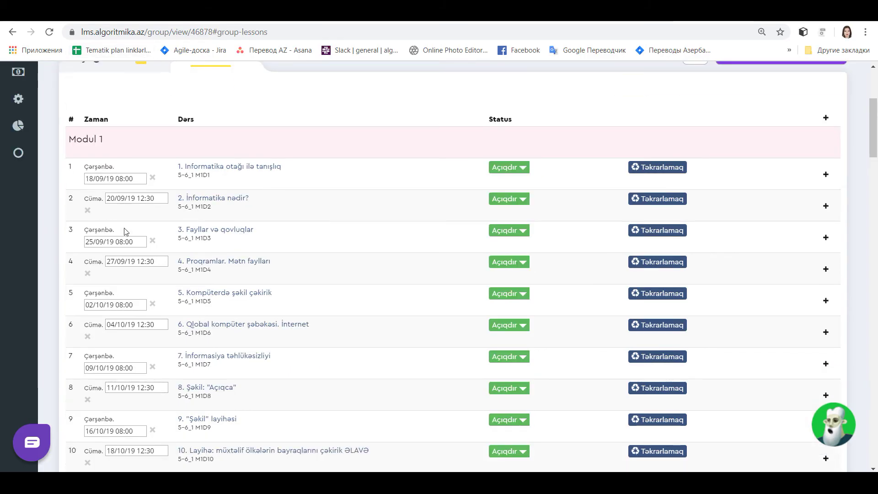
- Reschedule lesson 19, Dönmələr, for 22/11/19 at 12:30, declining to apply the time to future lessons
scroll(123, 249, down, 15)
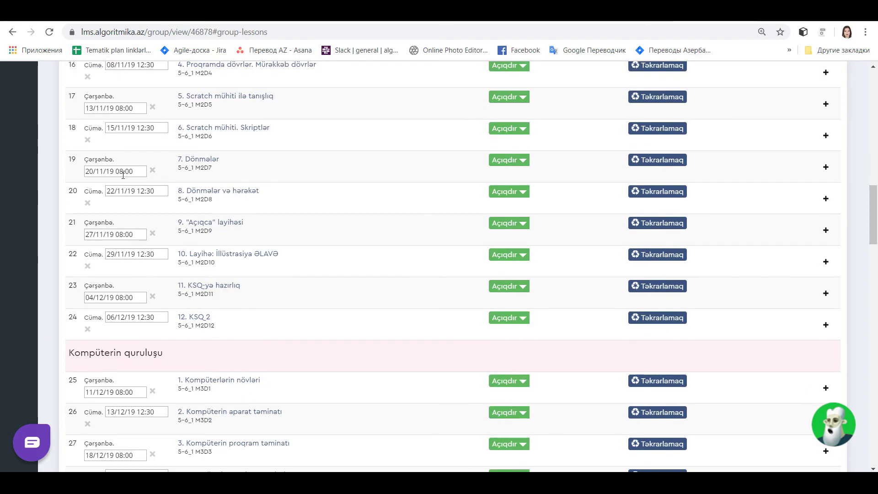
click(116, 171)
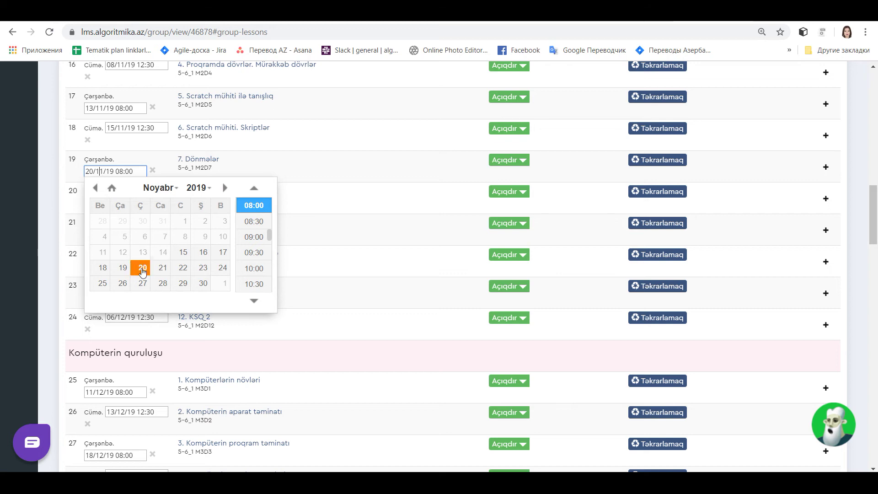
click(142, 270)
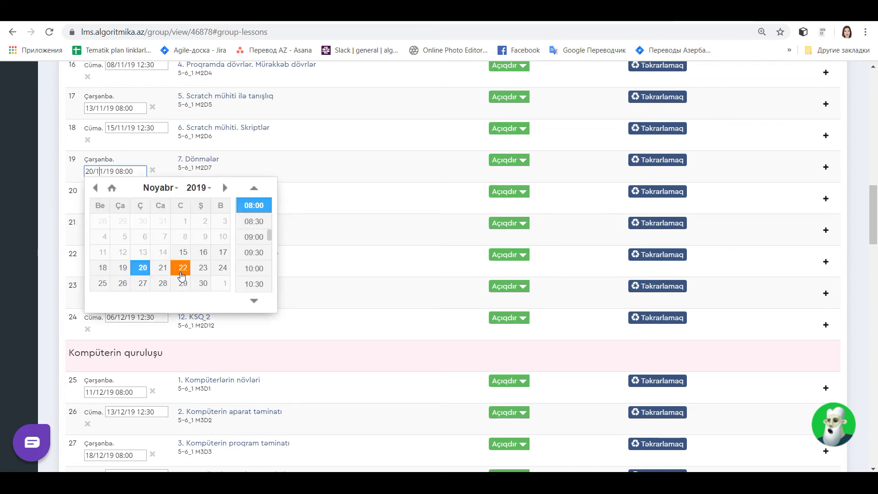
click(182, 273)
scroll(255, 256, down, 2)
click(254, 284)
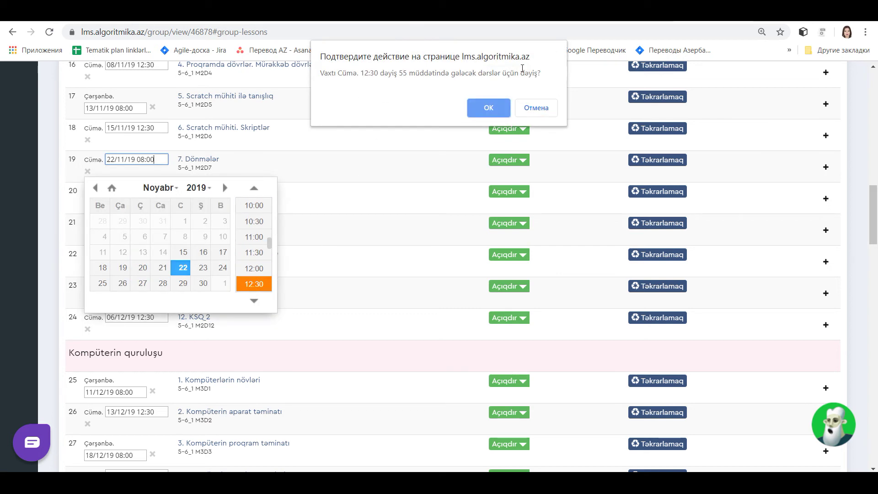
click(534, 108)
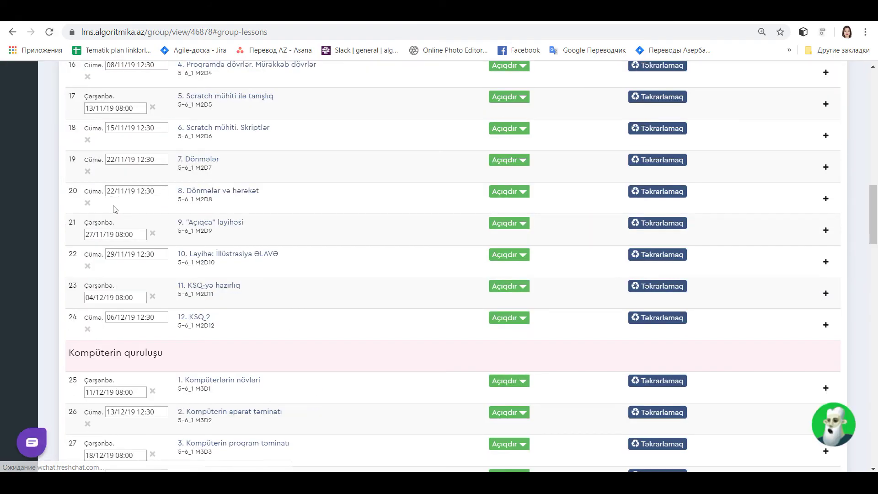
- Reschedule lesson 20, Dönmələr və hərəkət, for 27/11/19 at 08:00 and apply the weekly times to all future lessons
click(130, 192)
click(163, 301)
scroll(274, 275, up, 5)
click(275, 228)
click(493, 109)
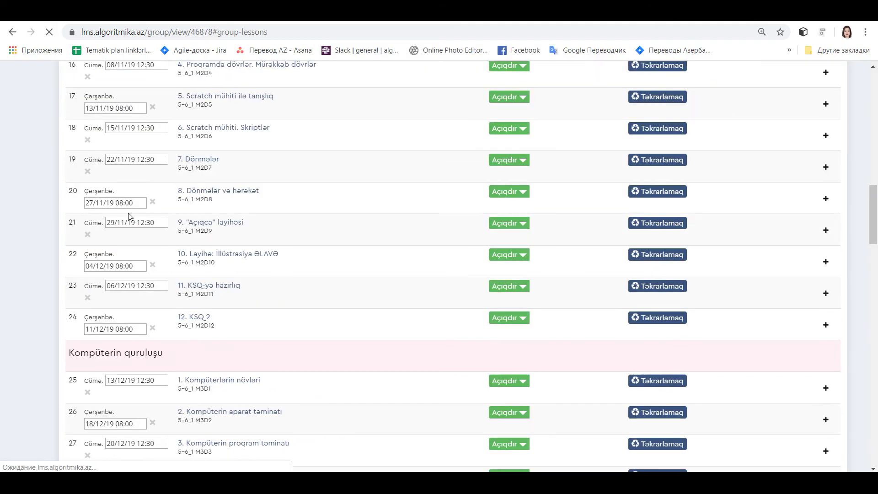
- In the all-Wednesday schedule, move lesson 19, Dönmələr, to 27/11/19 at 08:00, declining to apply the time to future lessons
scroll(109, 274, down, 13)
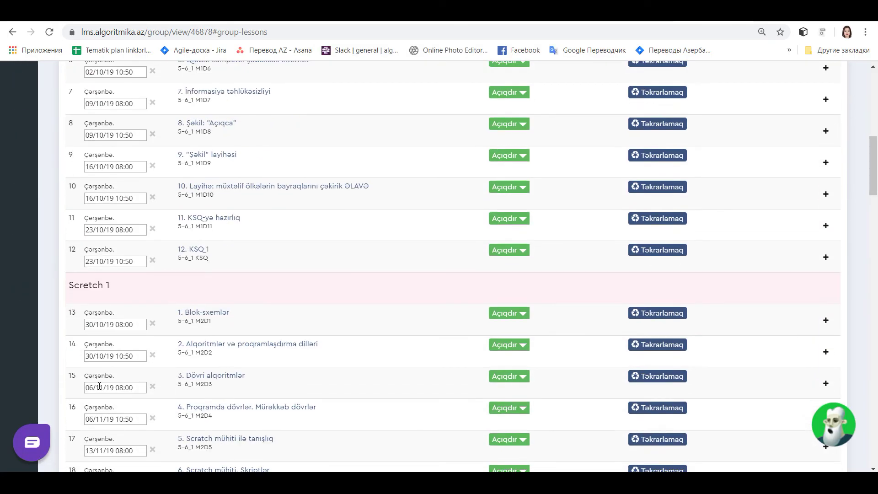
click(105, 341)
click(142, 306)
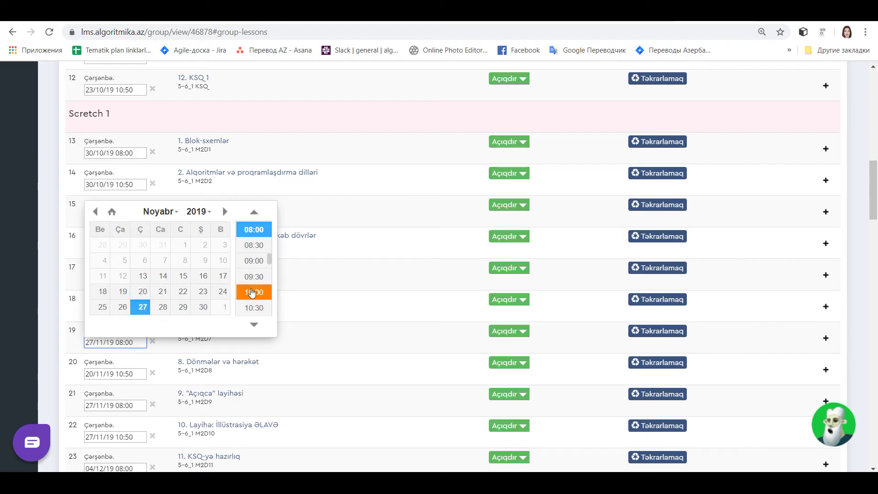
click(253, 229)
click(536, 108)
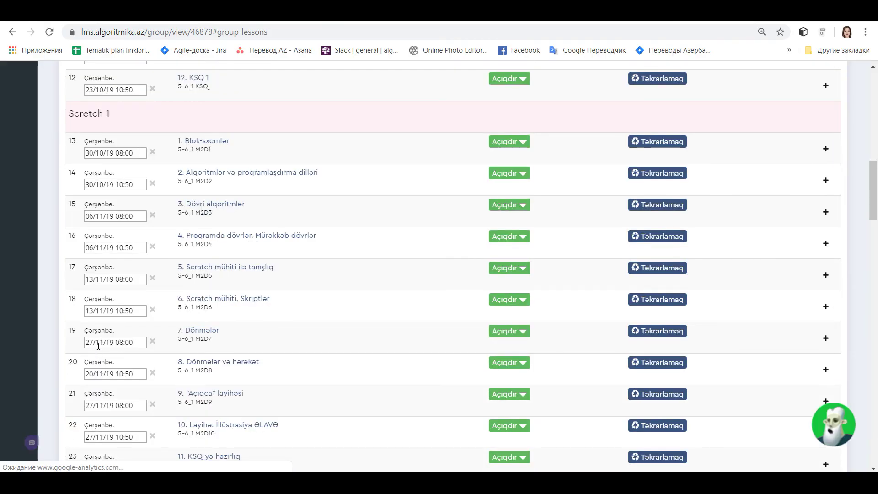
- Reschedule lesson 23, KSQ-yə hazırlıq, for 04/12/19 at 10:50 and apply the change to the future lessons
scroll(97, 346, down, 4)
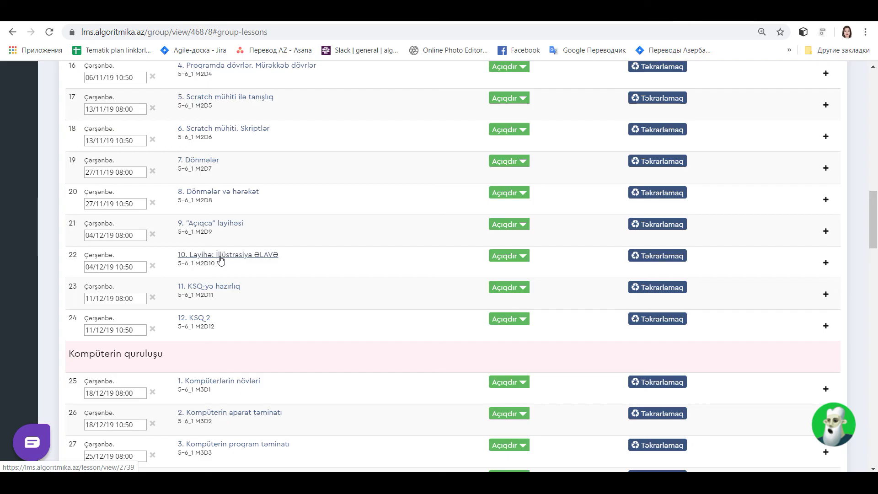
click(107, 300)
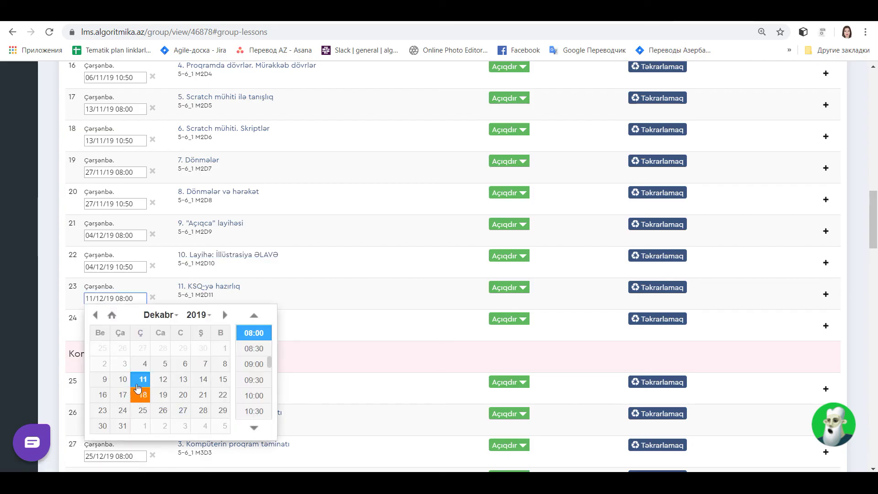
click(145, 368)
scroll(247, 374, up, 4)
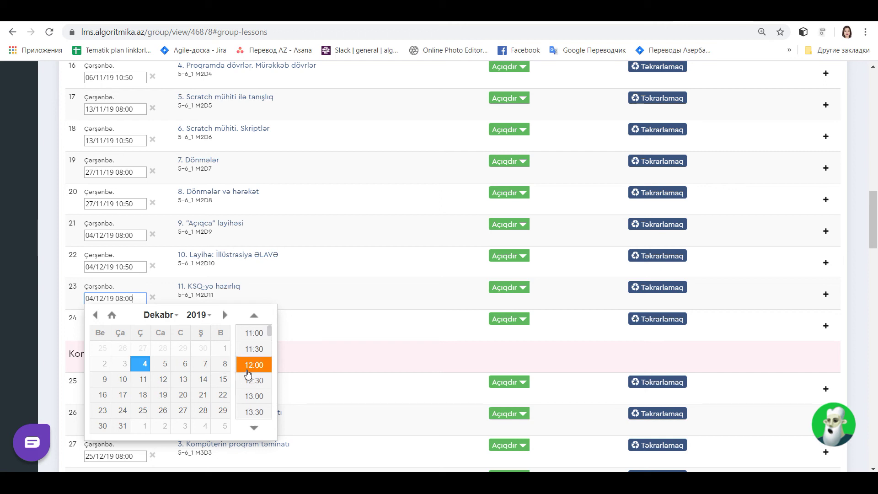
scroll(251, 374, down, 1)
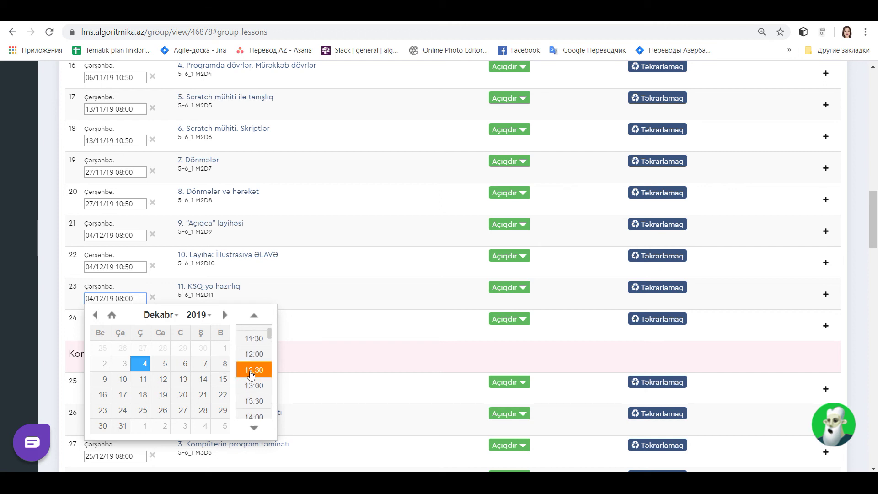
scroll(251, 374, up, 1)
click(251, 365)
scroll(251, 373, down, 1)
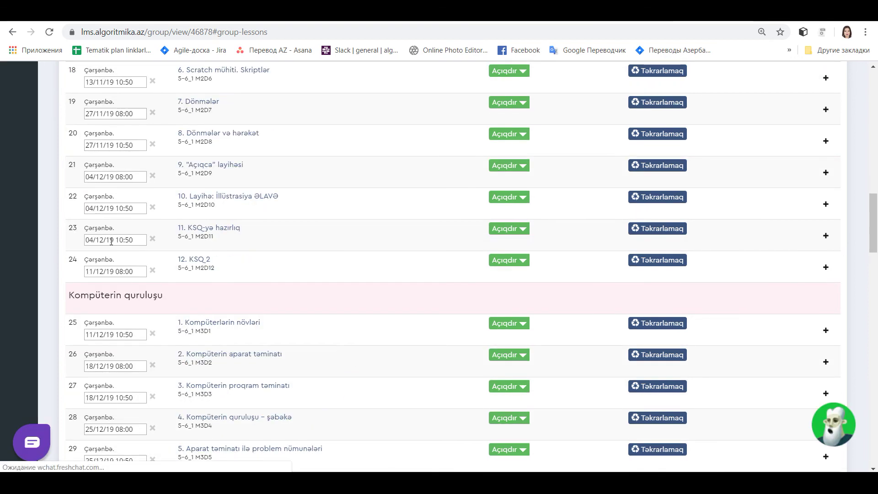
click(102, 271)
click(338, 240)
scroll(227, 274, up, 1)
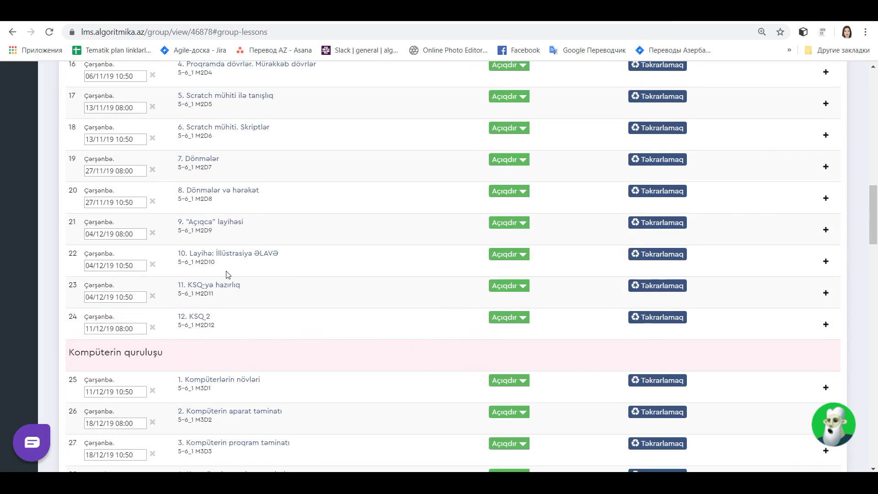
- Schedule lesson 10 of Kompüterin quruluşu, Yeni qurğunun layihəsi: layihənin sənədinin doldurulması, for 03/02/20 at 08:00
scroll(119, 210, down, 8)
scroll(138, 208, up, 2)
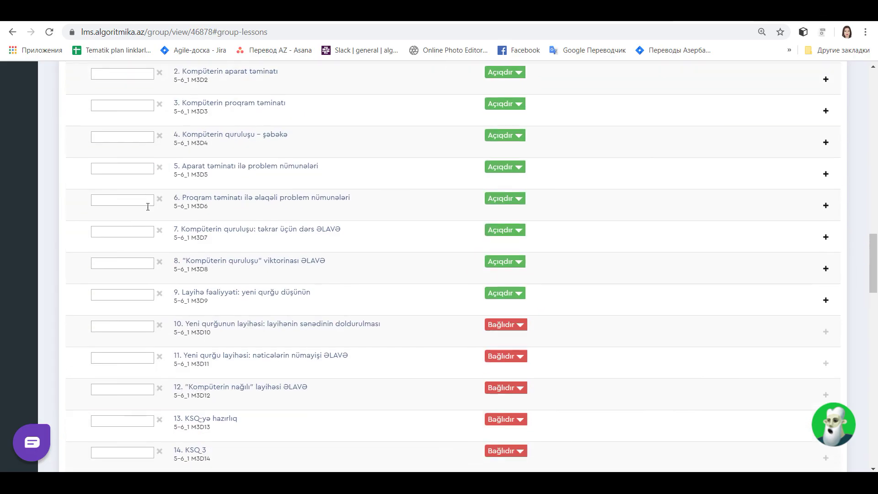
scroll(147, 321, up, 6)
scroll(129, 315, down, 5)
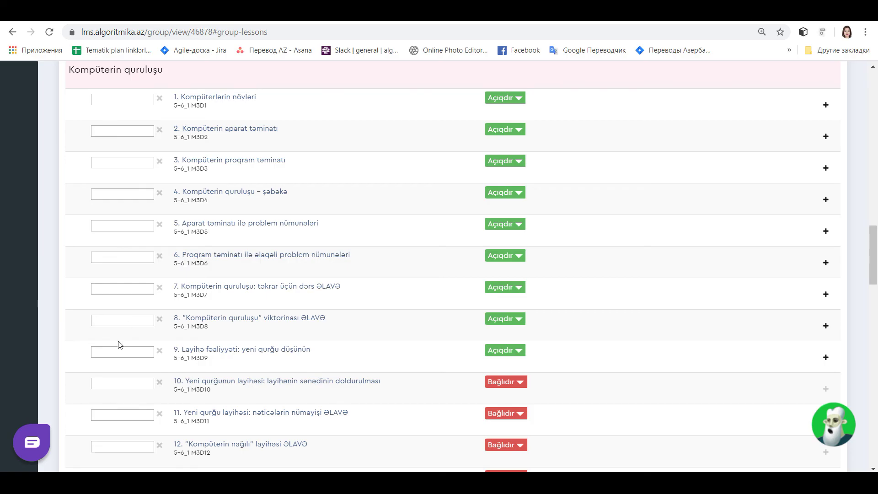
scroll(123, 345, down, 1)
click(113, 326)
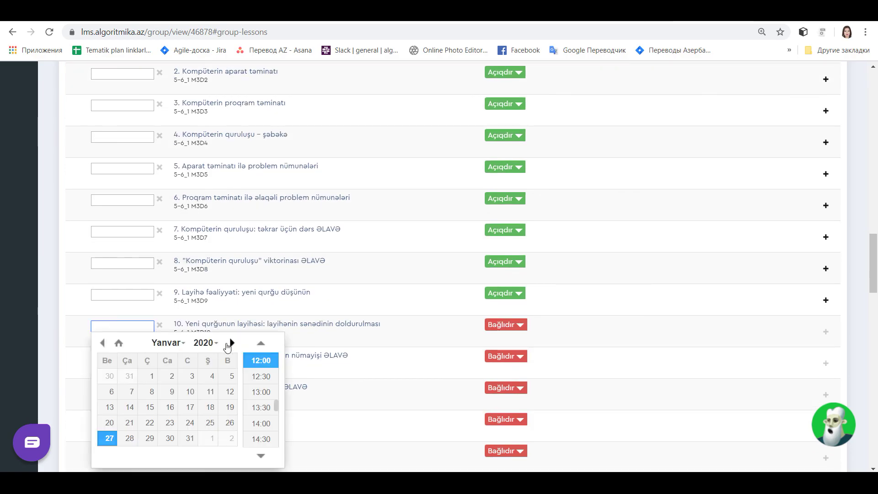
click(229, 344)
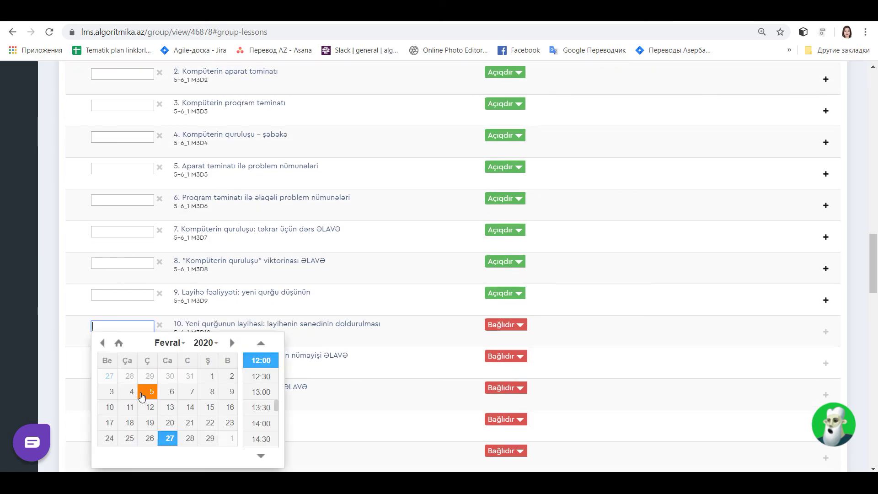
click(112, 393)
scroll(260, 384, up, 4)
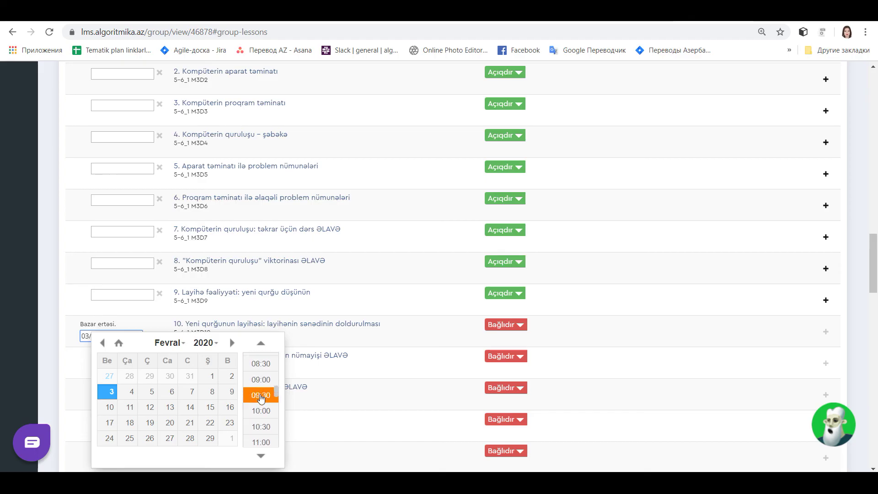
click(268, 361)
click(546, 114)
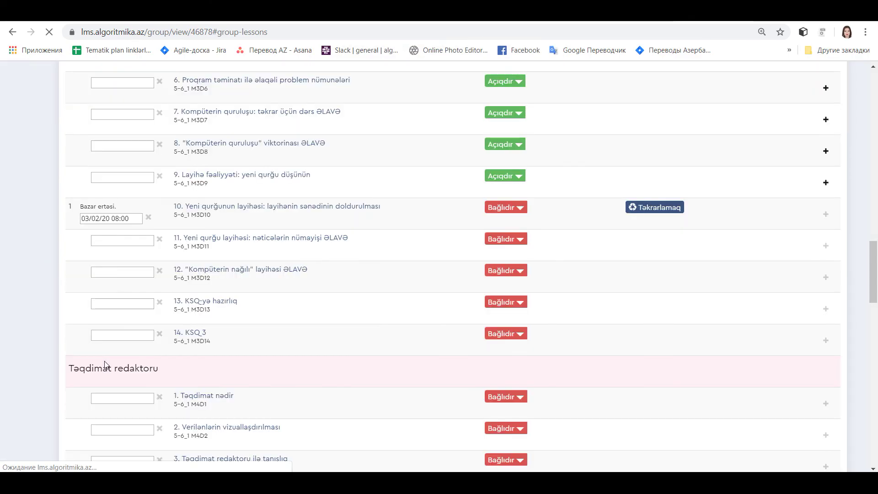
- Schedule lesson 11, Yeni qurğu layihəsi: nəticələrin nümayişi, for 03/02/20 at 10:30, apply the weekly times to future lessons and review the schedule
click(109, 411)
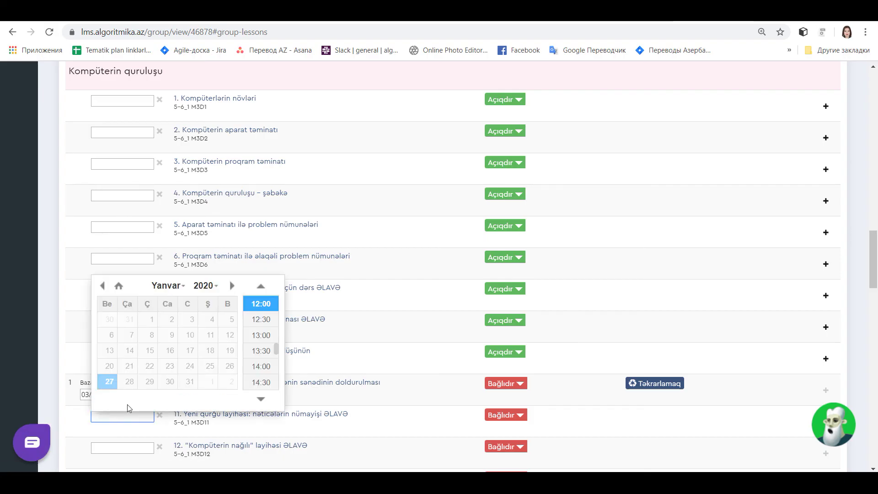
click(232, 285)
click(114, 335)
scroll(261, 347, up, 4)
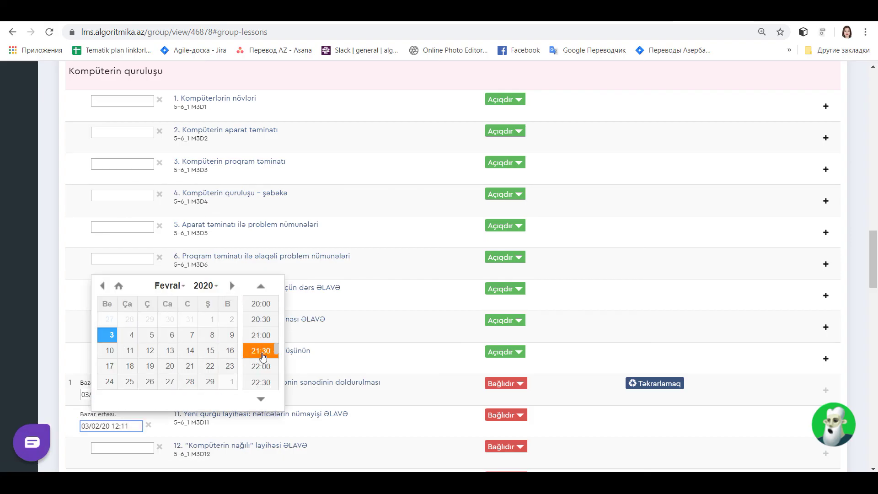
click(262, 382)
key(Return)
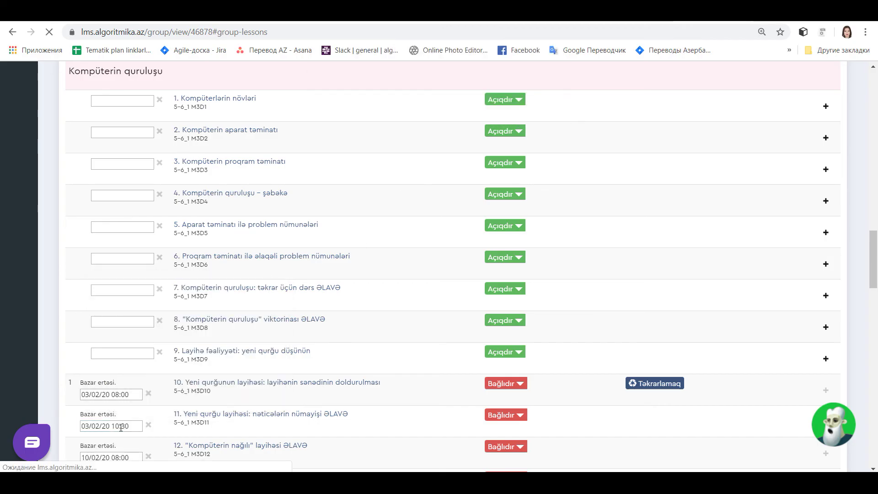
scroll(121, 427, down, 4)
scroll(244, 383, down, 13)
scroll(245, 383, up, 20)
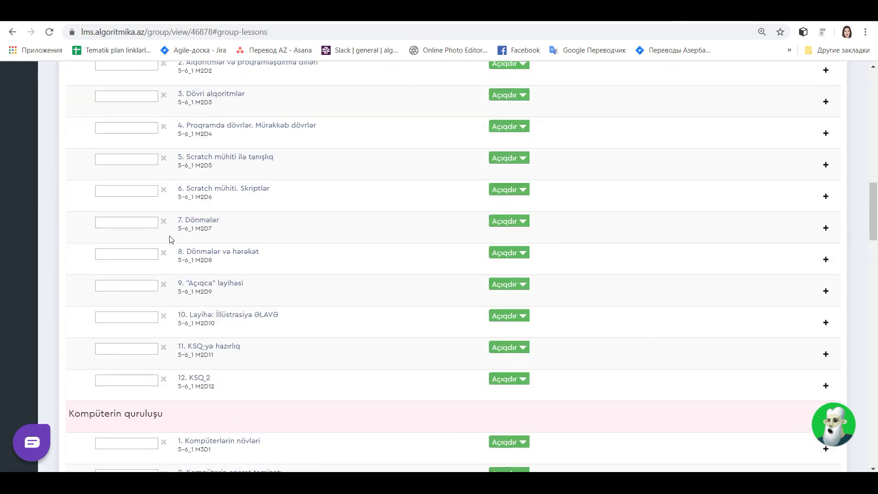
scroll(245, 192, down, 12)
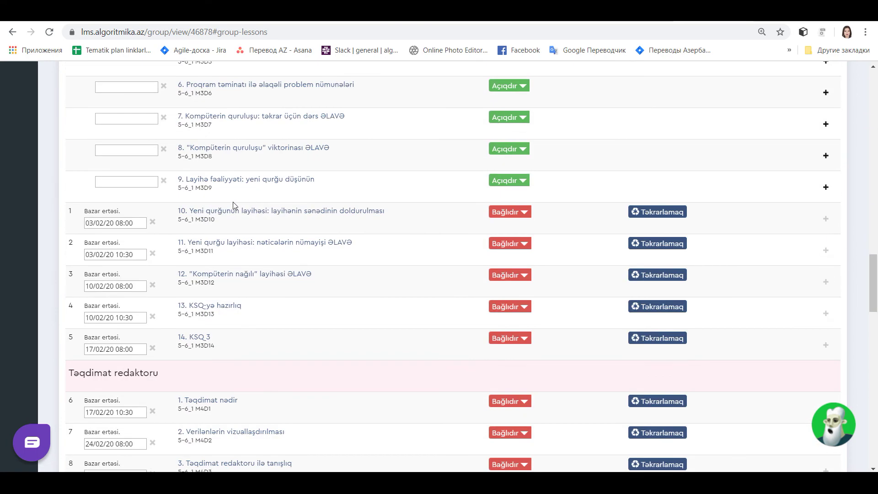